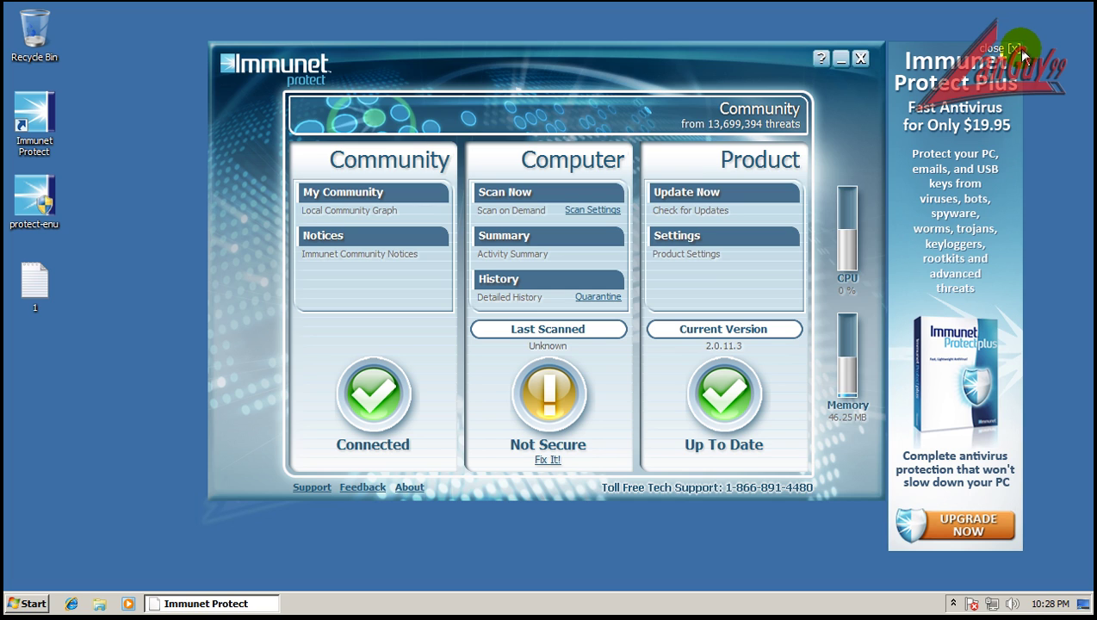
- Close the Immunet Protect Plus advert, open Settings and review the General Settings section
click(1015, 49)
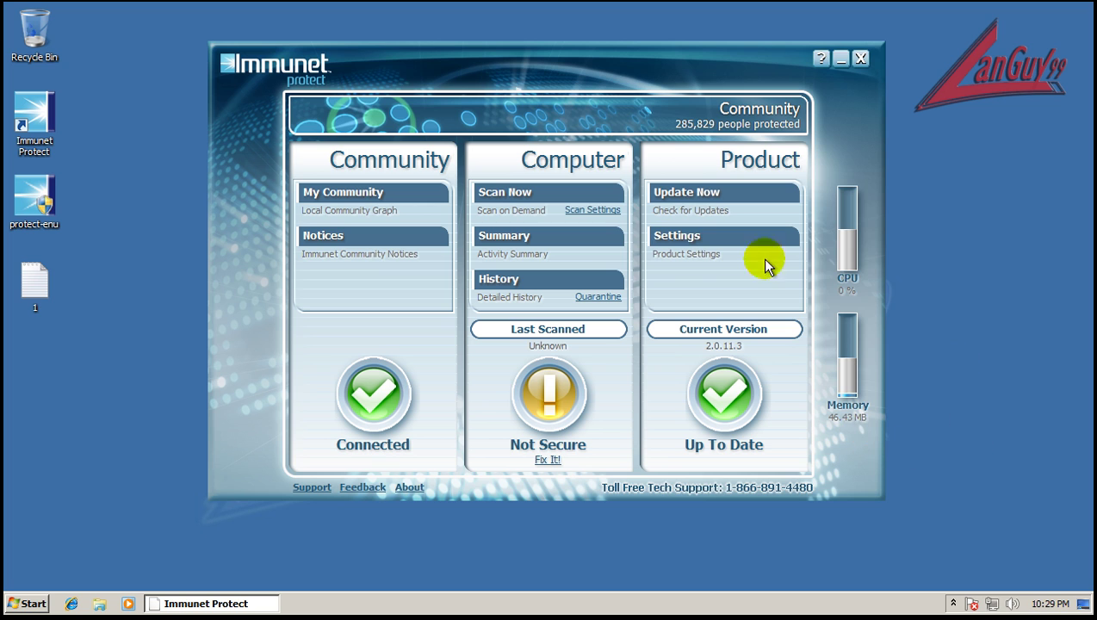
click(576, 210)
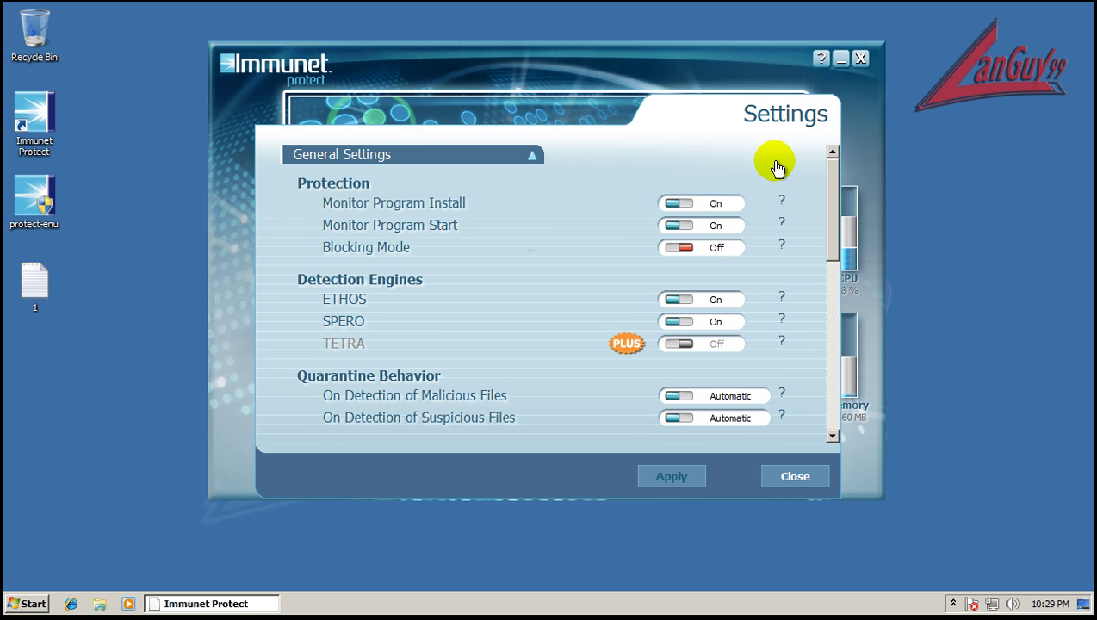
click(530, 160)
drag(824, 240, 727, 372)
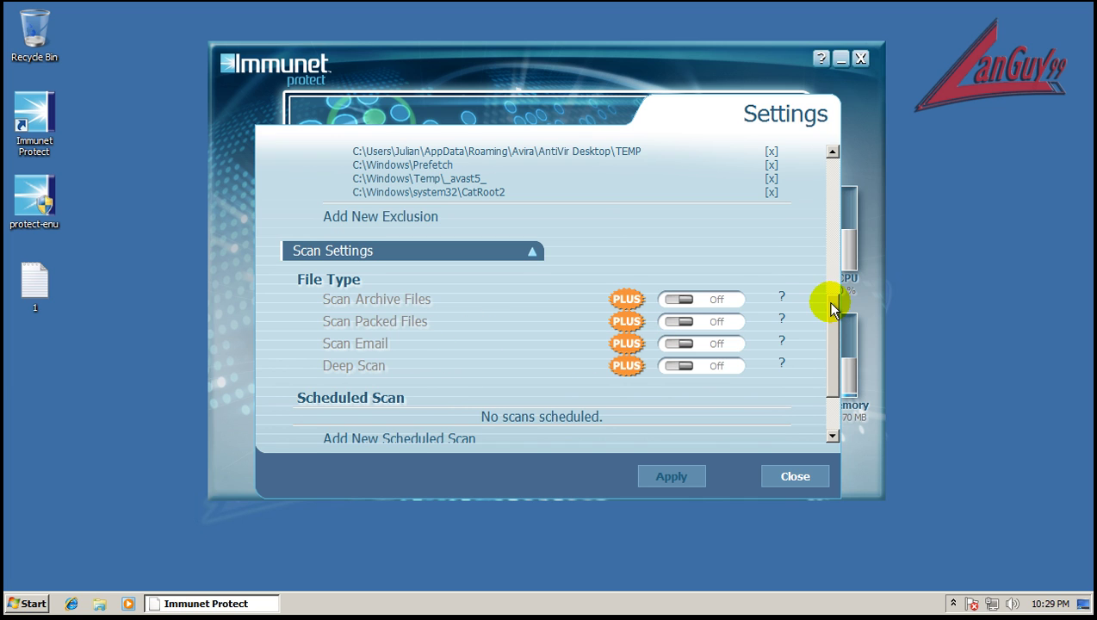
drag(826, 300, 825, 216)
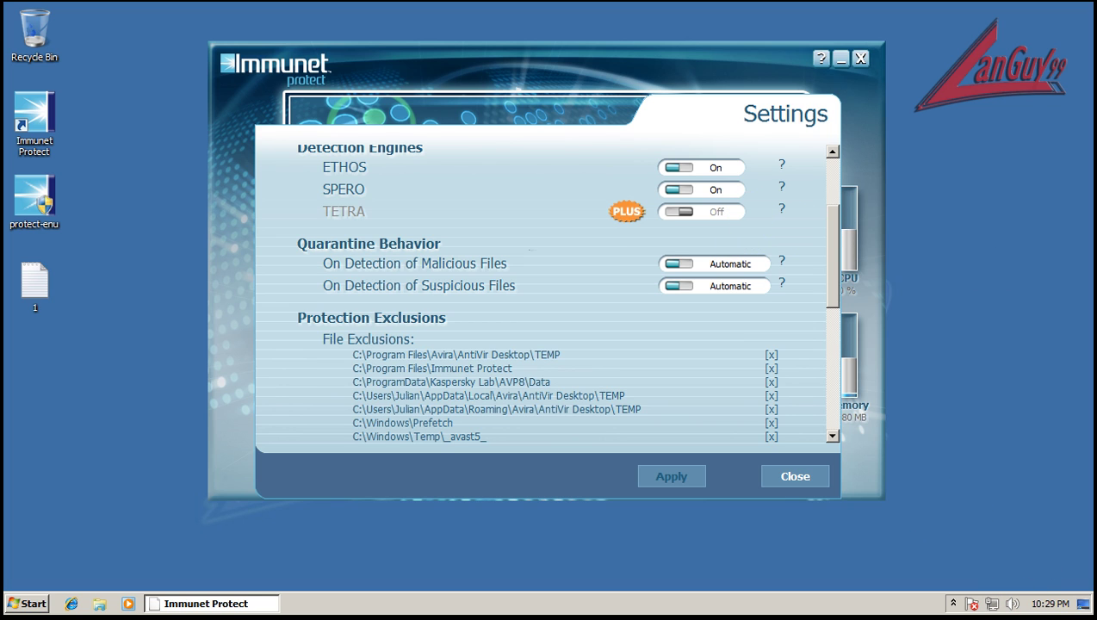
drag(834, 272, 845, 417)
- Expand and review the Notification and Community Settings sections
click(501, 386)
scroll(637, 353, down, 1)
scroll(638, 353, down, 1)
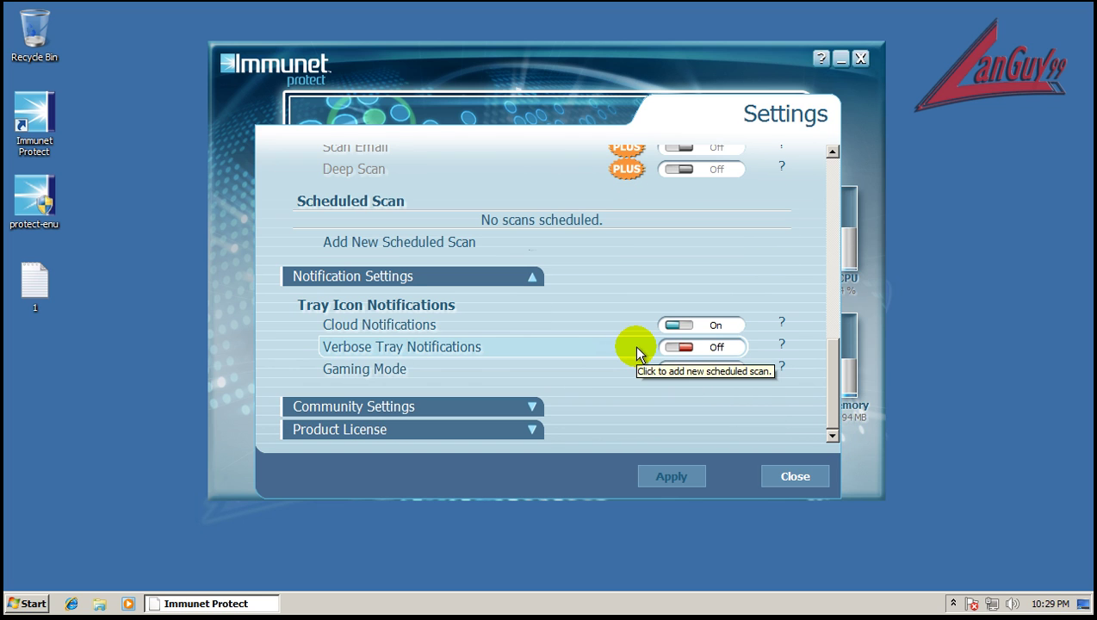
click(520, 406)
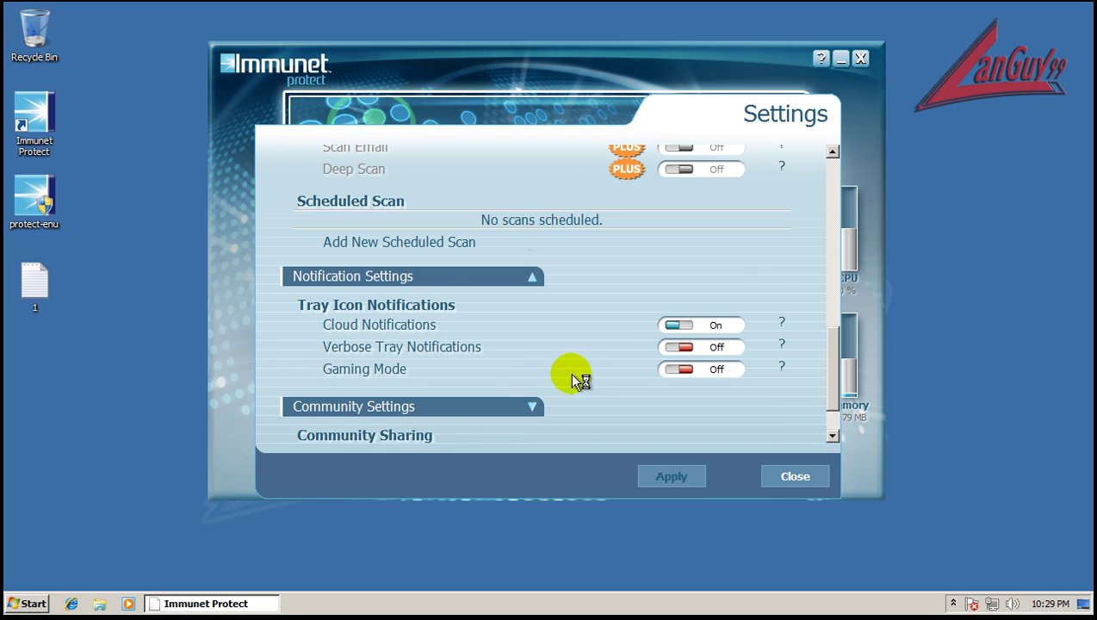
scroll(598, 375, down, 2)
drag(830, 392, 822, 176)
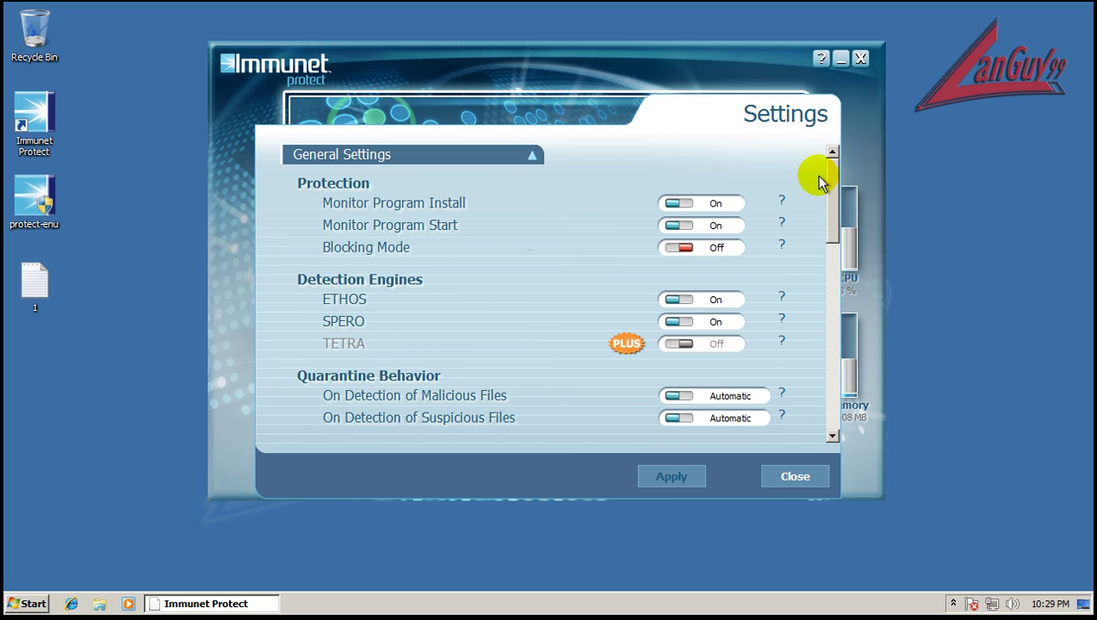
- Close Settings to show the Connected, Not Secure, Up To Date dashboard
click(793, 477)
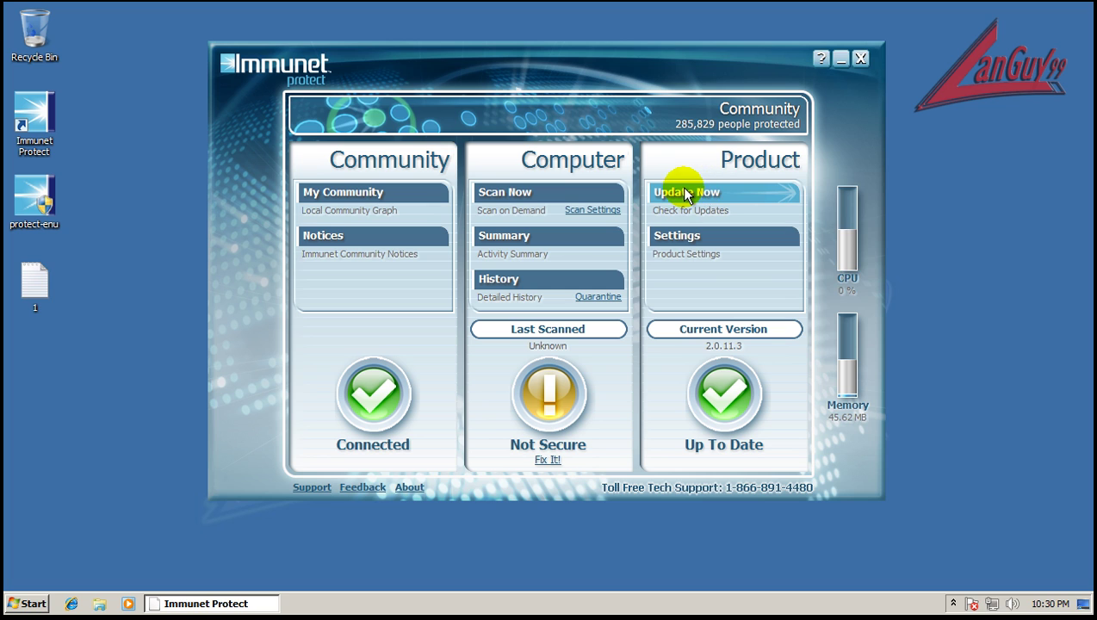
- Close Immunet, open the malware URL list file 1, and launch Internet Explorer
click(861, 59)
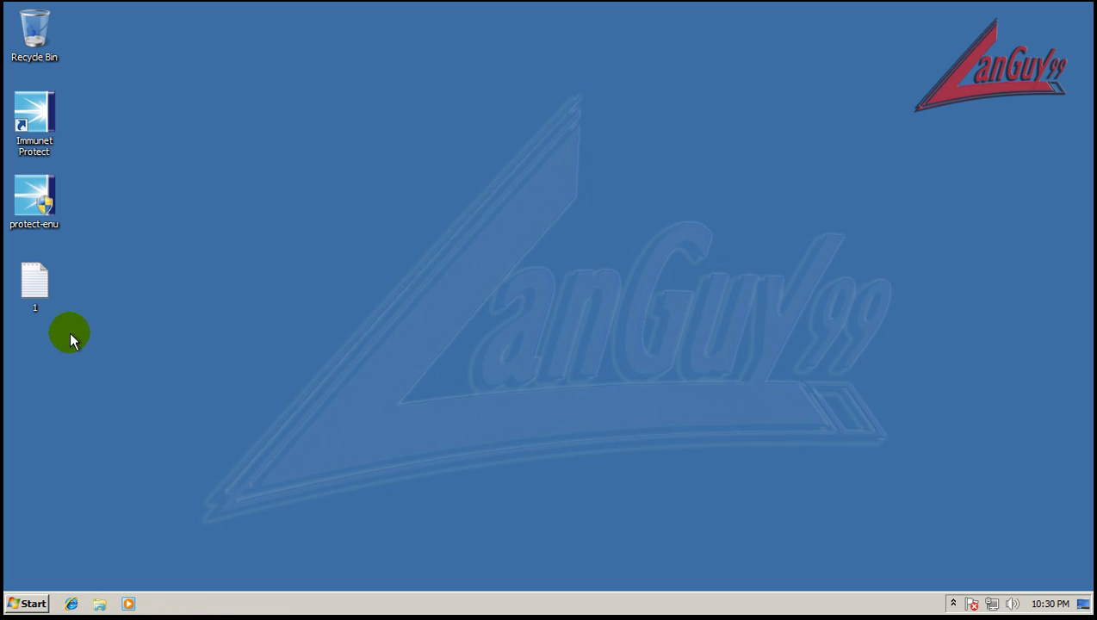
double_click(50, 278)
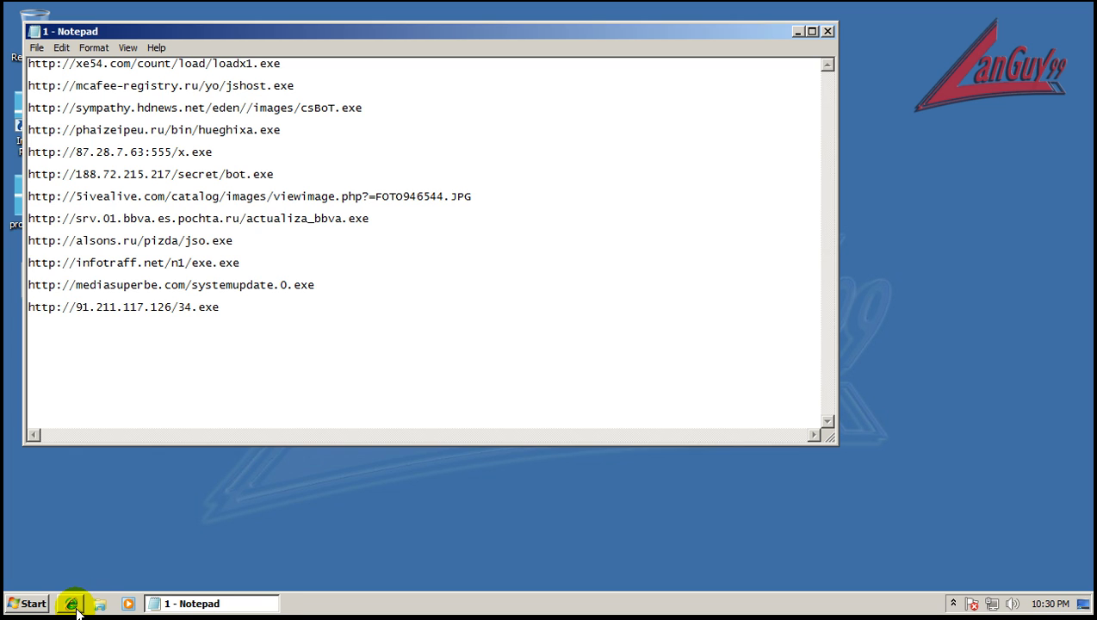
click(76, 604)
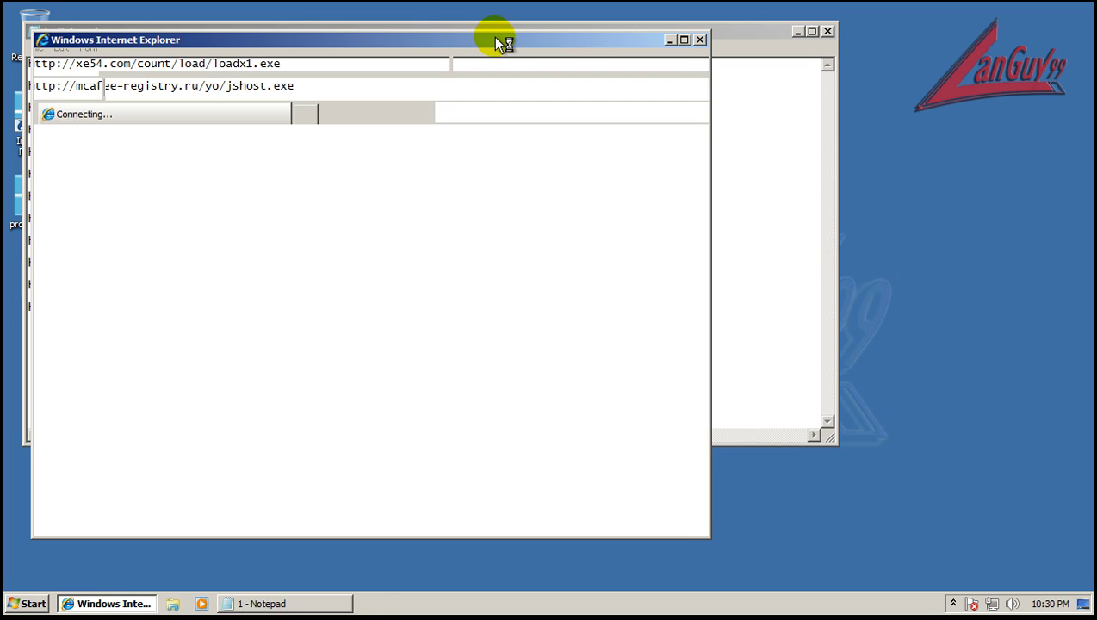
- Place the browser on the right, Notepad in front, and select the first URL
drag(498, 43, 849, 36)
drag(350, 32, 326, 295)
drag(290, 330, 8, 299)
key(ctrl+c)
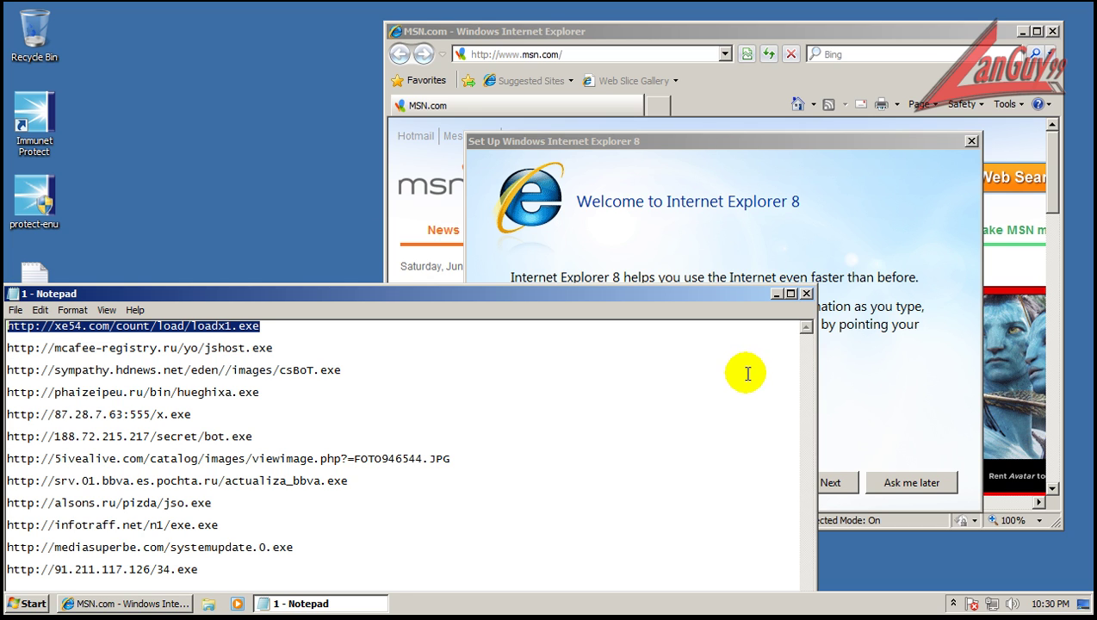
- Dismiss the IE8 welcome, load the loadx1.exe URL and run the file despite the unverified publisher
click(912, 483)
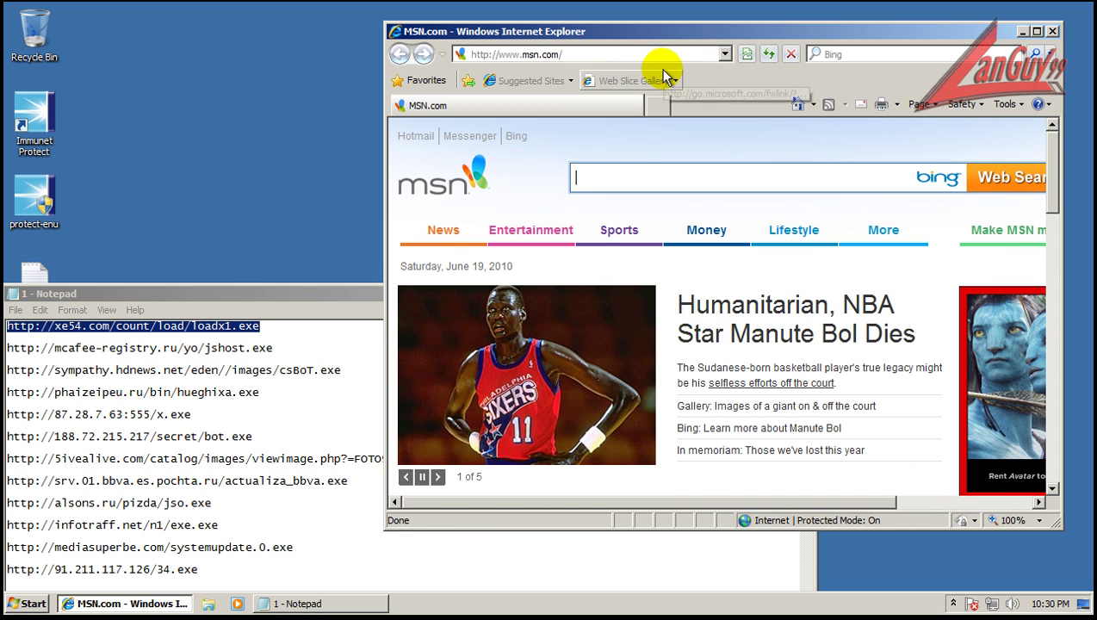
click(663, 52)
key(ctrl+v)
key(Return)
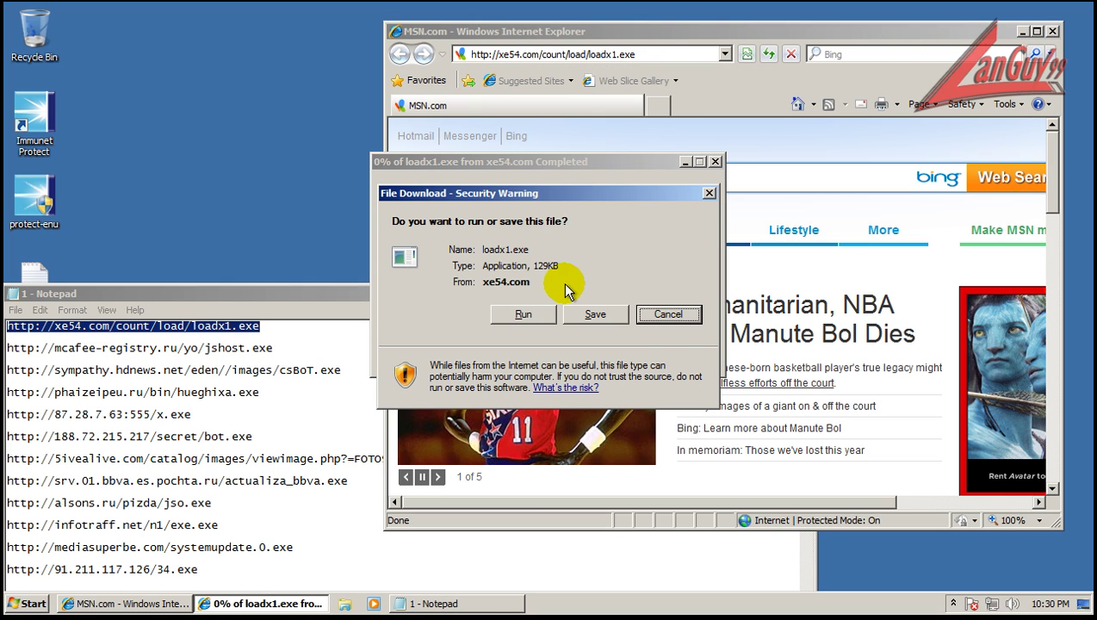
click(524, 314)
click(603, 305)
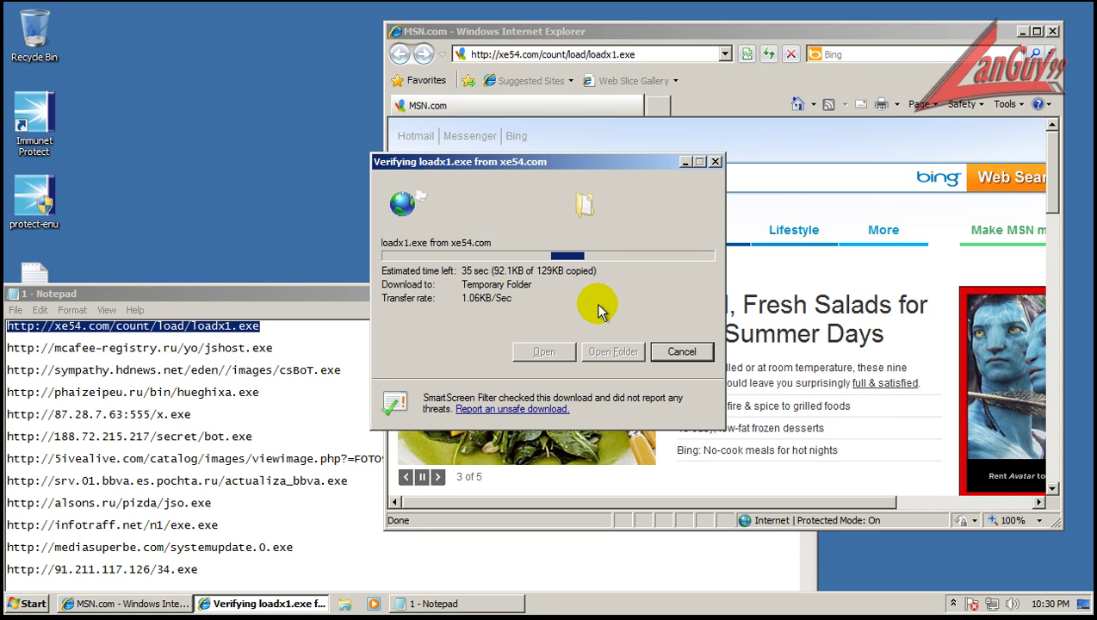
- Load the jshost.exe URL and run it, ignoring the unsafe-download warning
drag(275, 347, 262, 317)
key(ctrl+c)
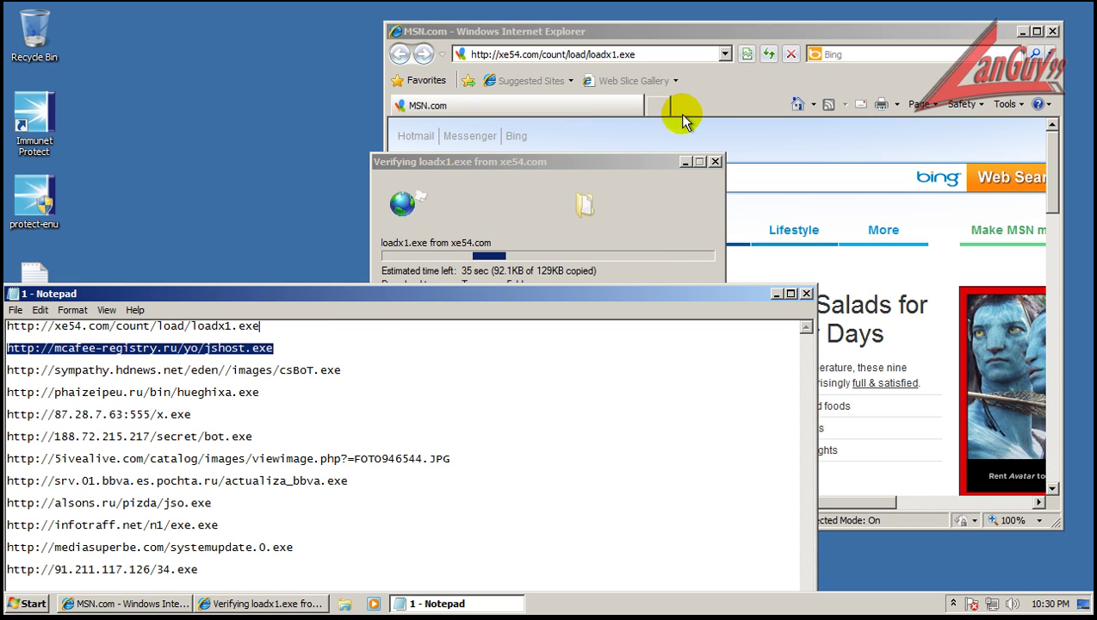
click(671, 53)
click(671, 53)
key(ctrl+v)
key(Return)
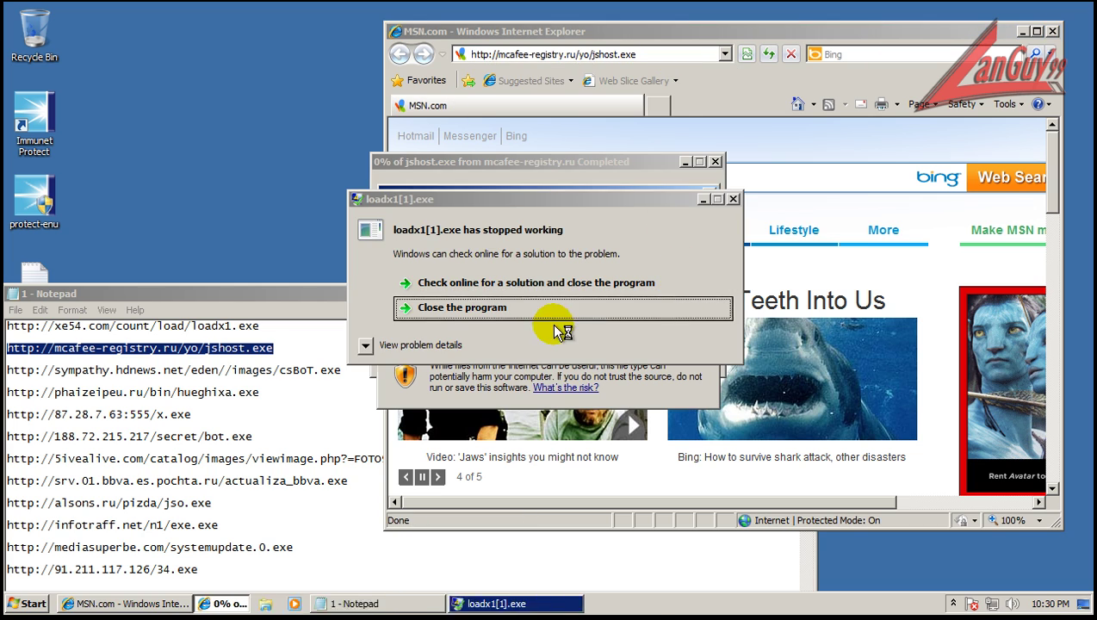
click(539, 312)
click(544, 316)
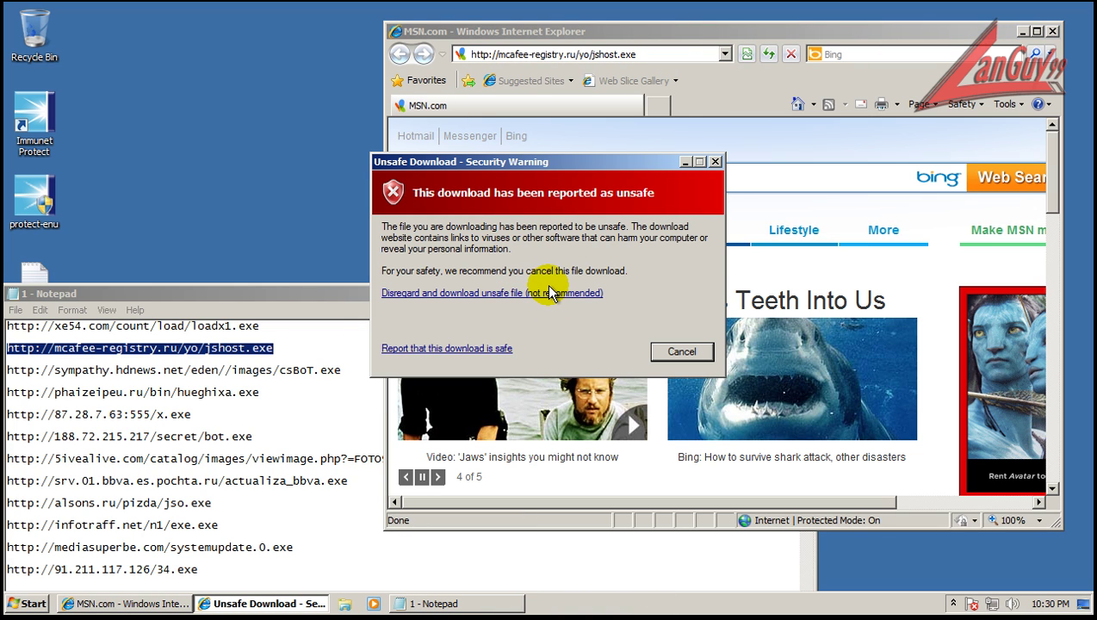
click(548, 289)
click(578, 286)
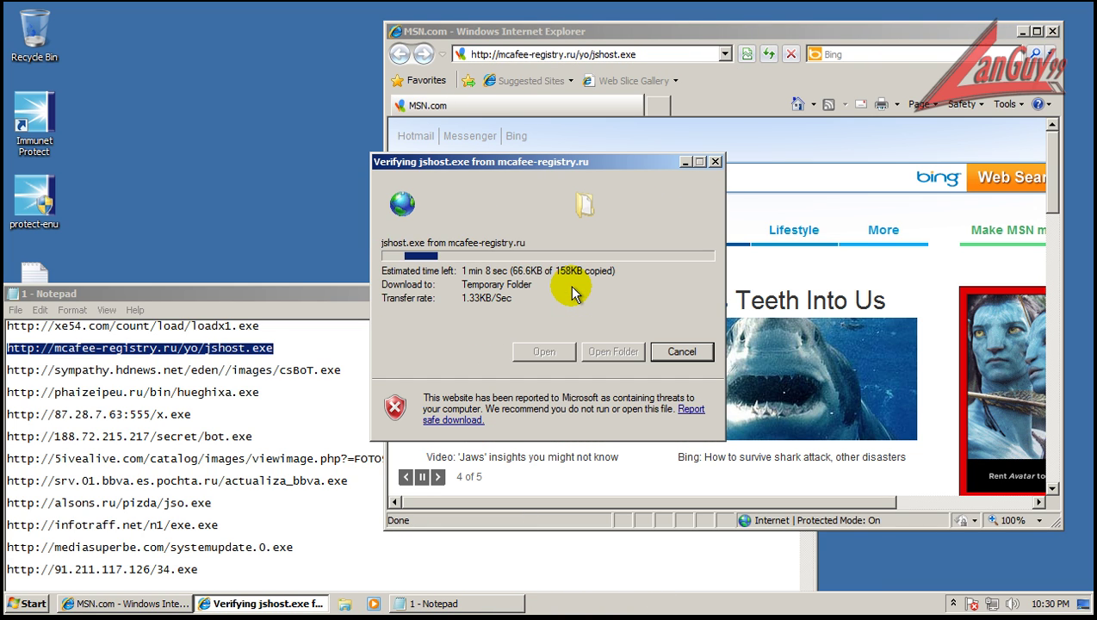
click(339, 364)
- Copy the csBoT.exe URL into the browser's address bar and go to it
drag(339, 362, 342, 345)
key(ctrl+c)
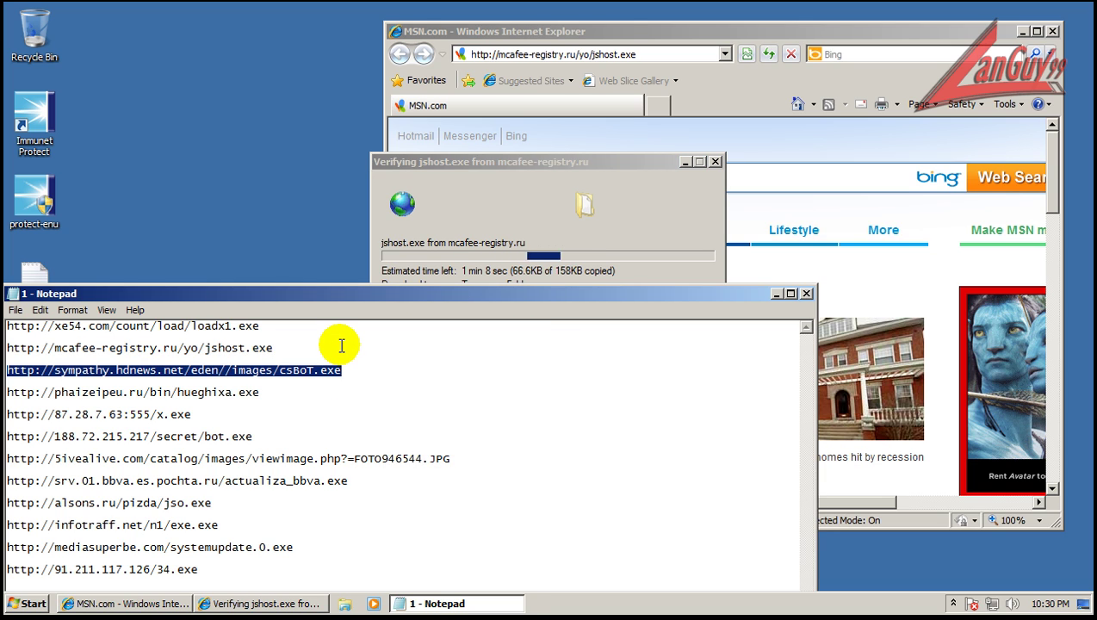
click(661, 55)
click(660, 53)
key(ctrl+v)
key(Return)
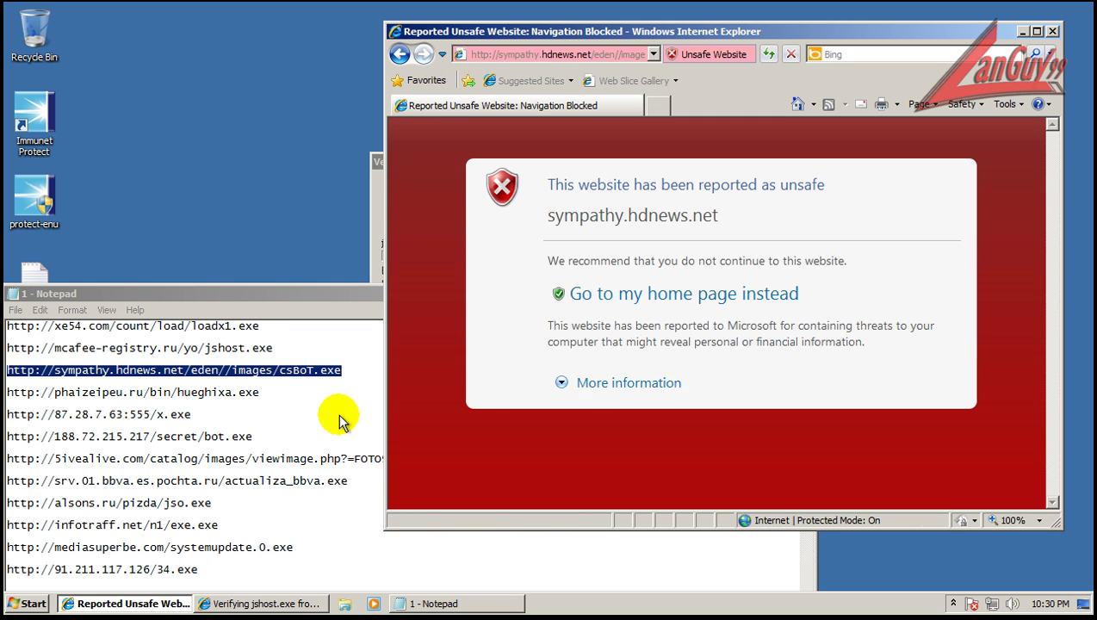
- Paste the partially selected hueghixa.exe URL and allow Windows Explorer through the firewall
click(261, 392)
drag(256, 380, 255, 377)
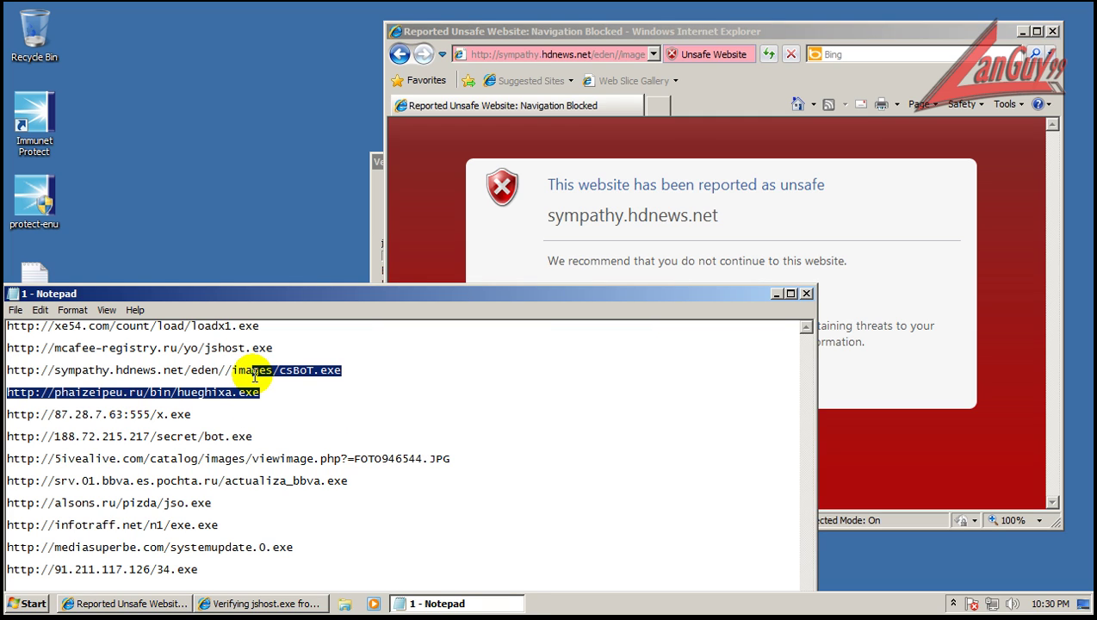
click(611, 54)
double_click(609, 55)
click(609, 54)
text(ges/csBoT.exehttp://phaizeipeu.ru/bin/hueghixa.exe)
key(Return)
click(652, 454)
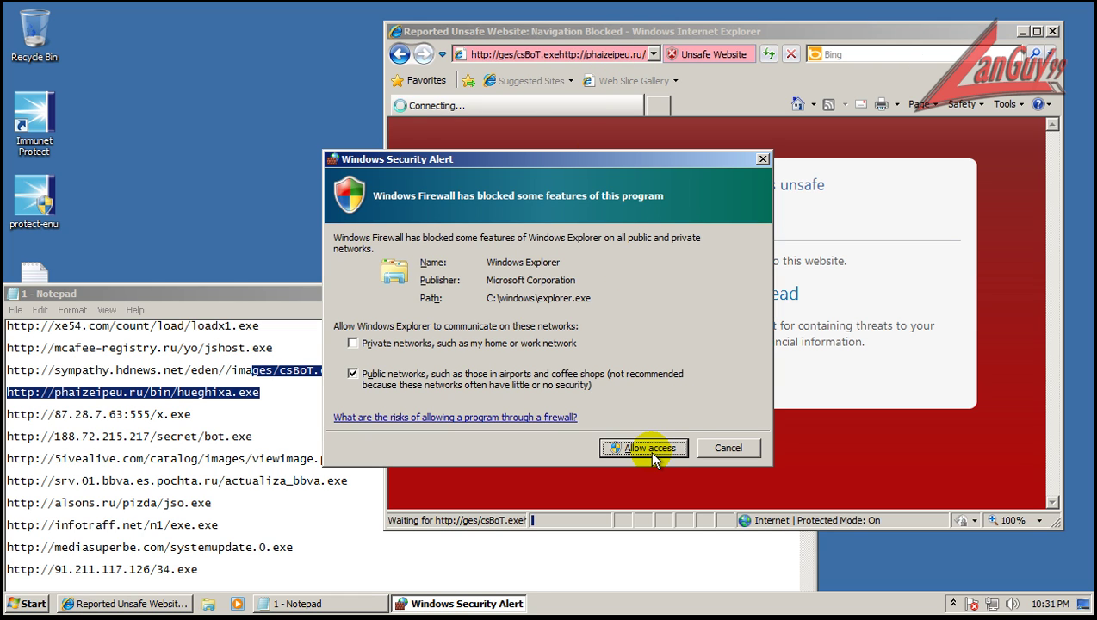
click(639, 447)
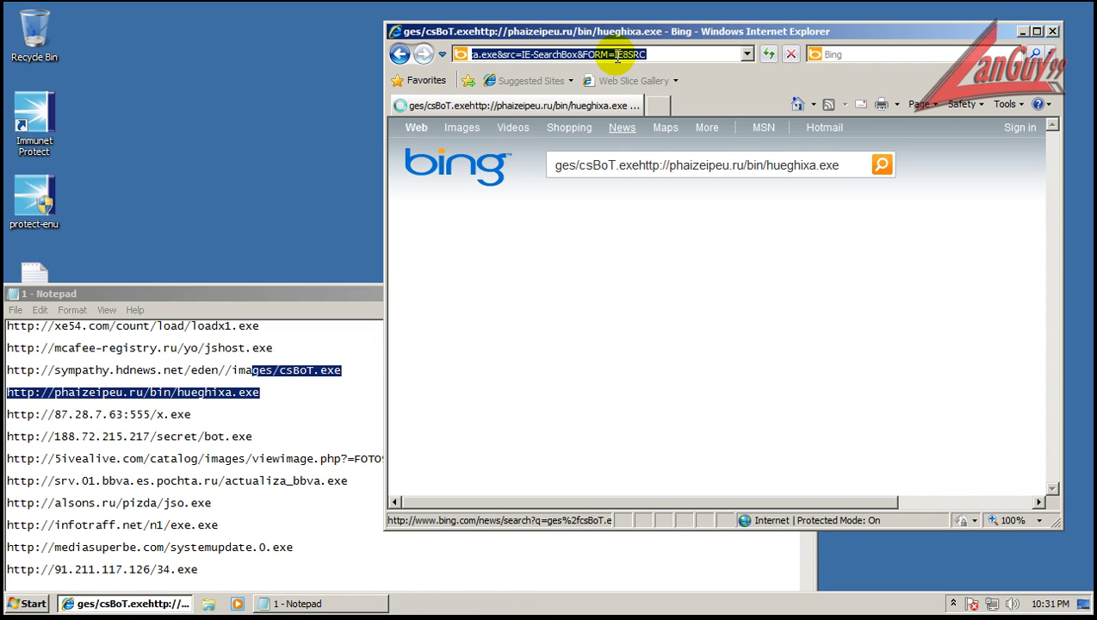
- Copy the full hueghixa.exe URL line into the address bar and go to it
click(254, 392)
double_click(253, 392)
key(ctrl+c)
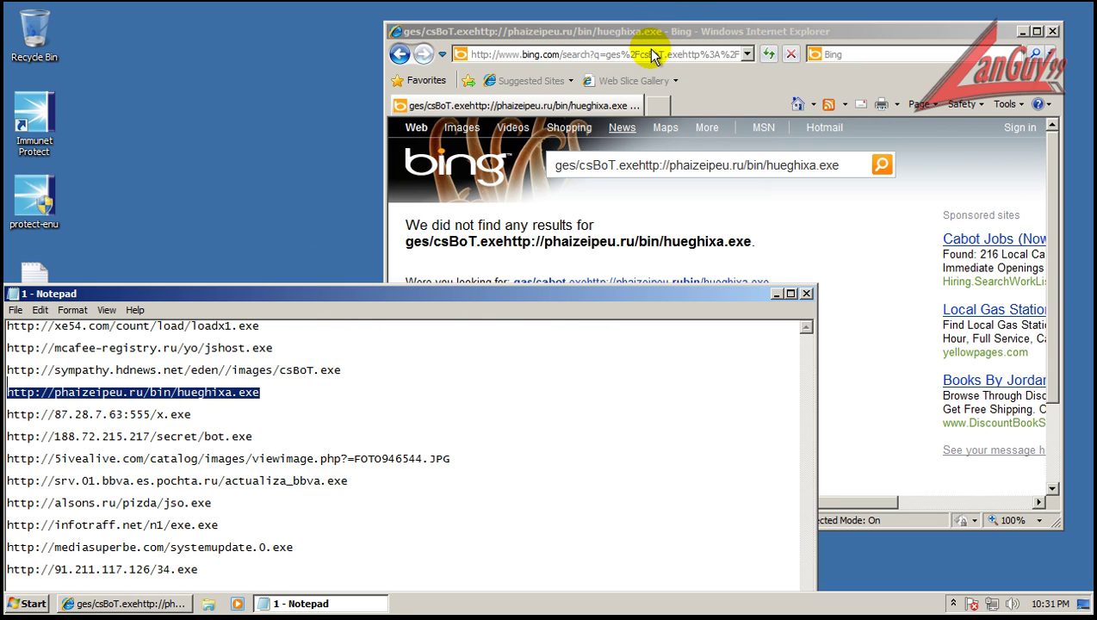
click(646, 53)
click(649, 56)
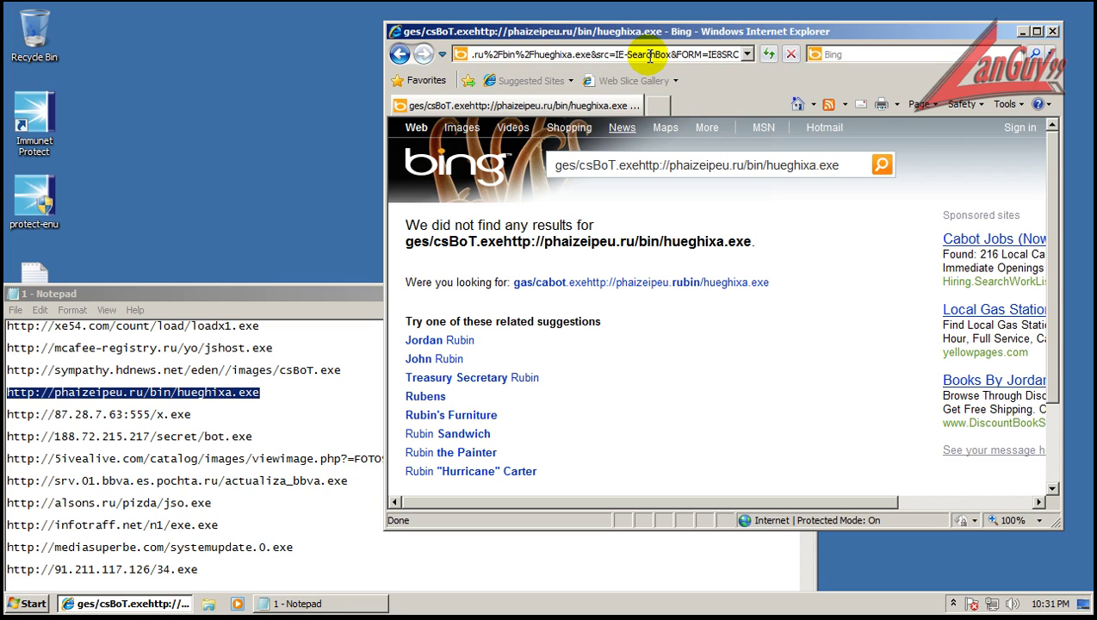
key(ctrl+a)
key(ctrl+v)
key(Return)
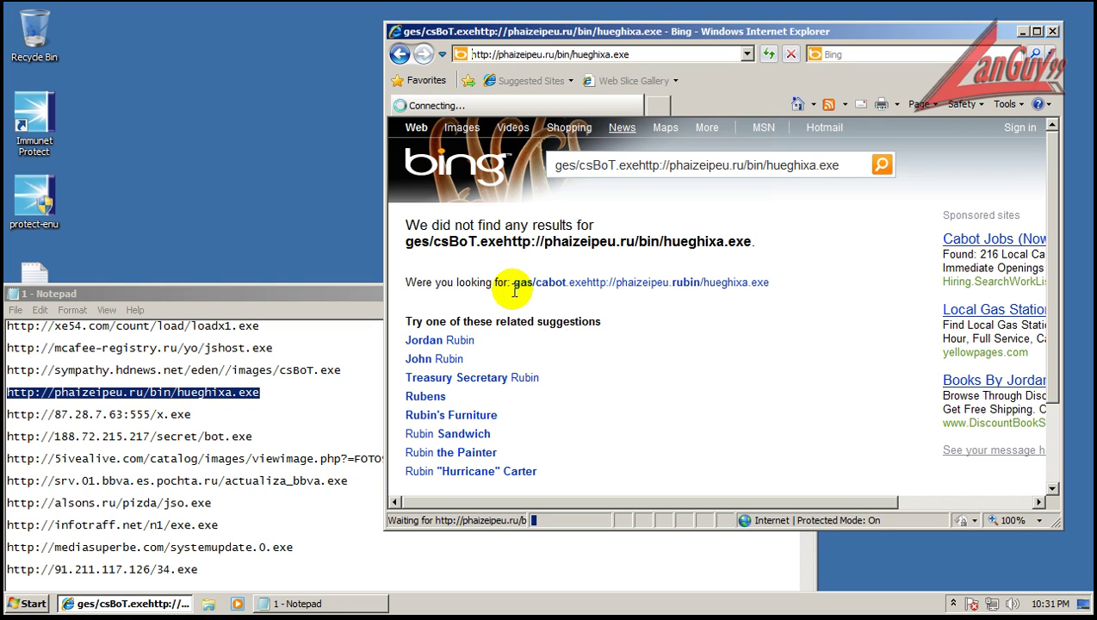
- Select the 87.28.7.63:555/x.exe URL and open a new browser tab
click(201, 421)
mouse_move(201, 420)
mouse_down()
mouse_move(206, 398)
mouse_move(208, 411)
mouse_move(199, 408)
mouse_up()
click(656, 105)
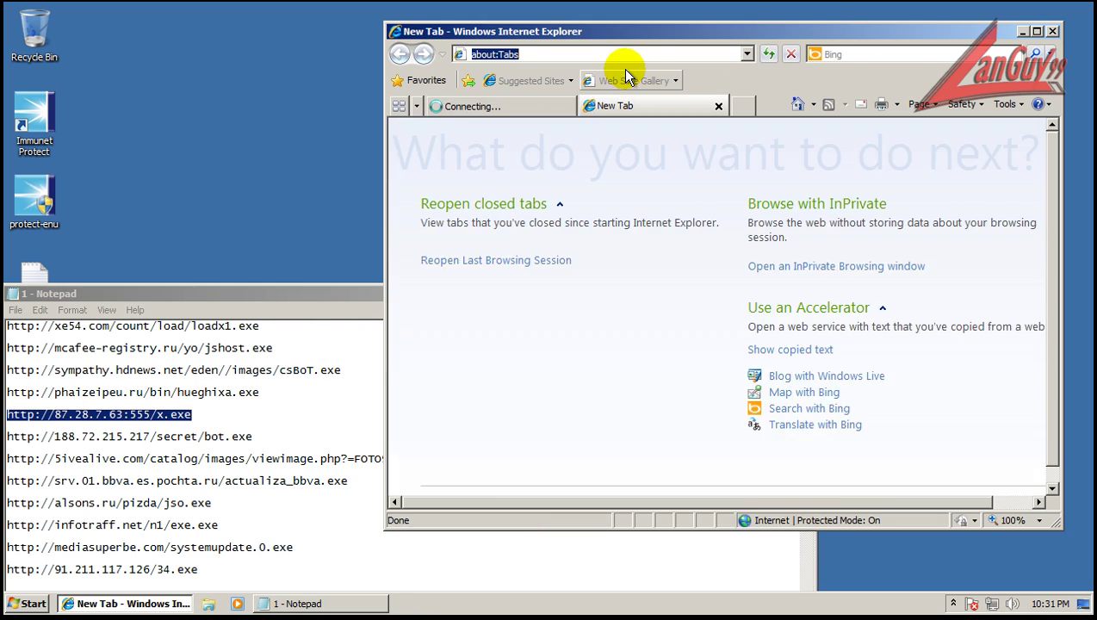
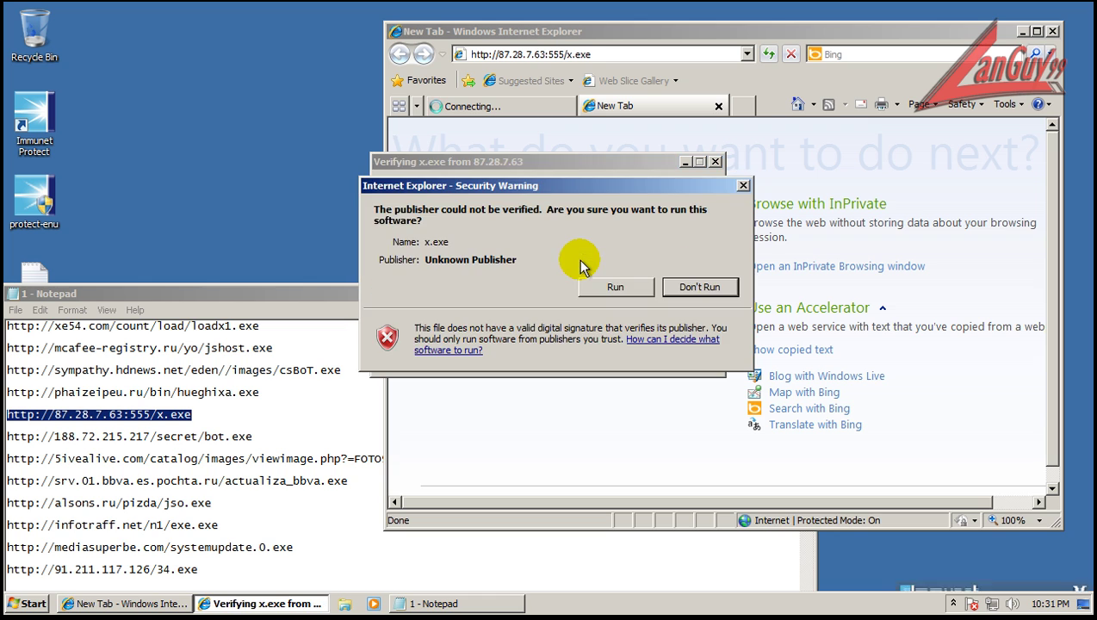
- Run x.exe, then load the 188.72.215.217 bot.exe URL and run it past the unknown-publisher warning
click(613, 289)
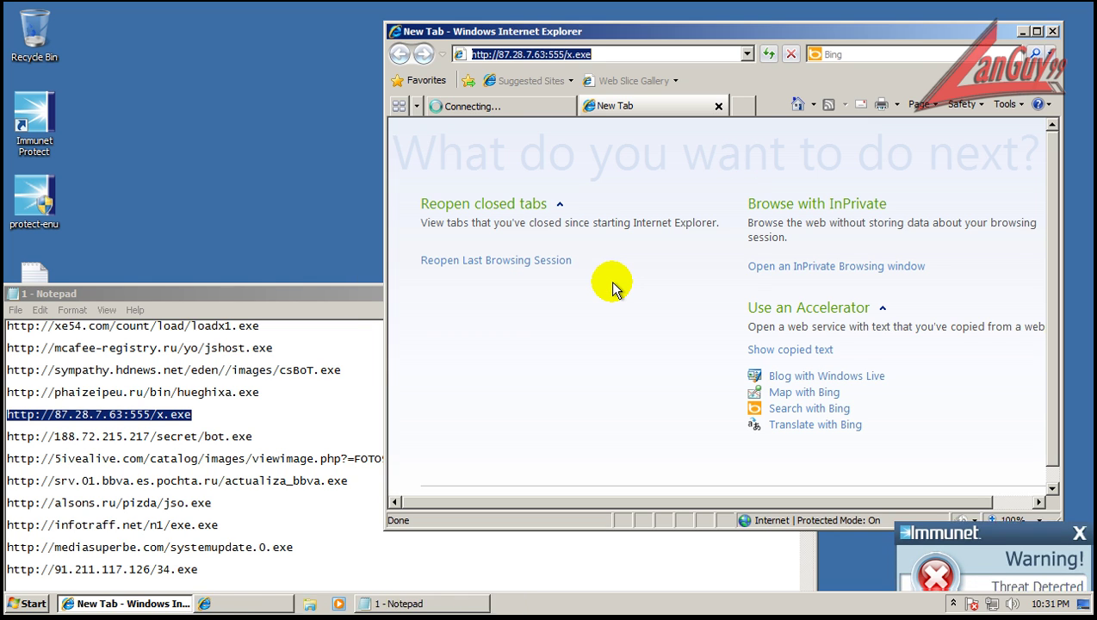
click(252, 436)
key(shift+Home)
key(ctrl+c)
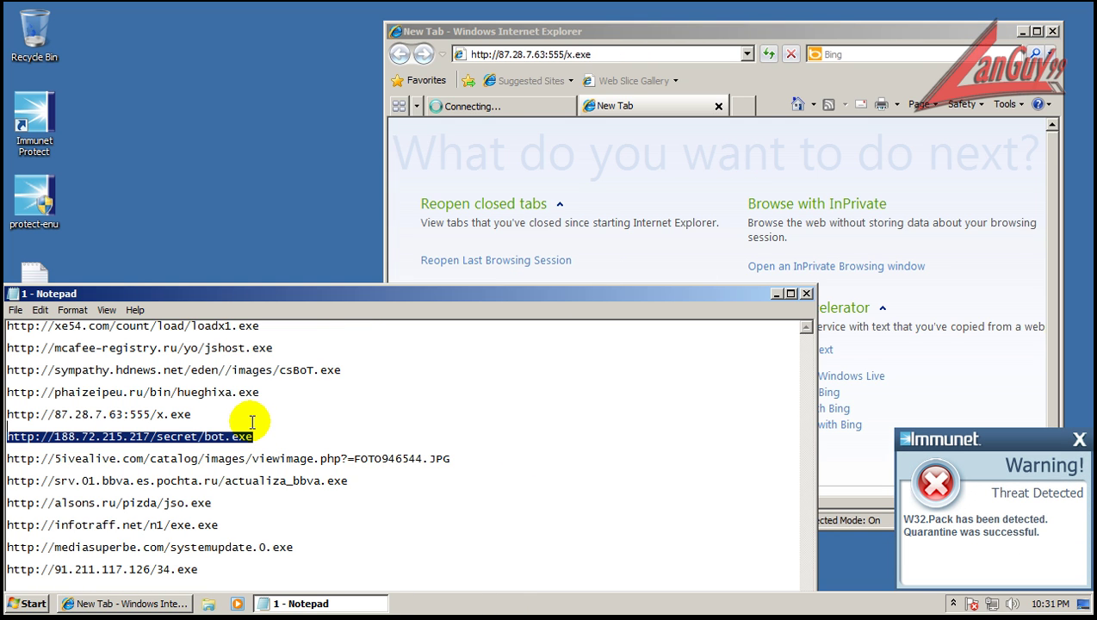
click(642, 56)
click(643, 56)
key(ctrl+v)
key(Return)
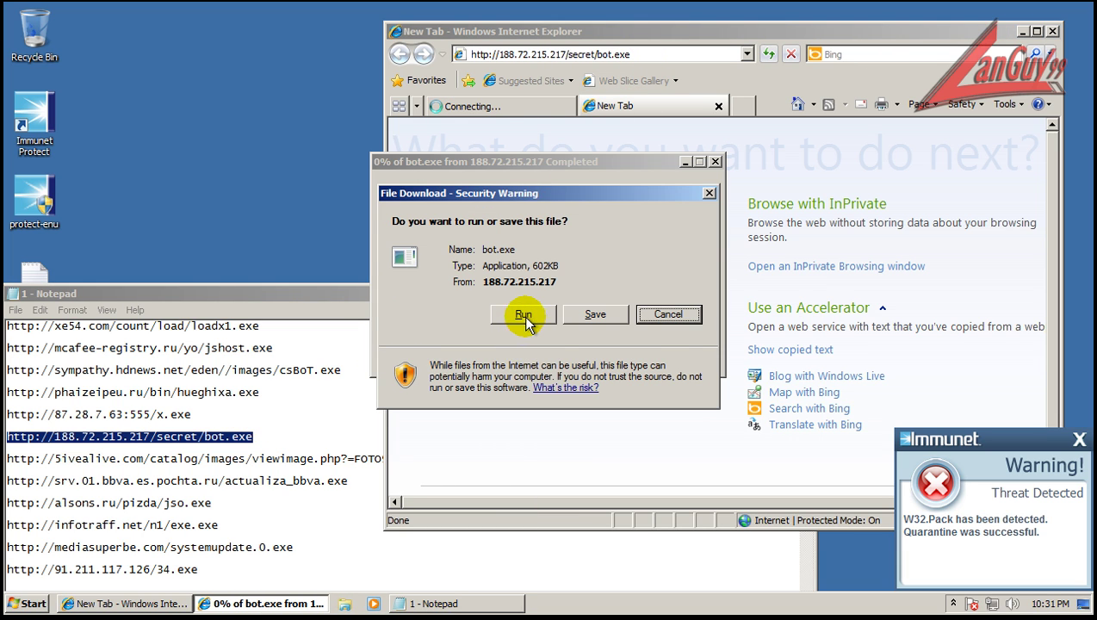
click(525, 318)
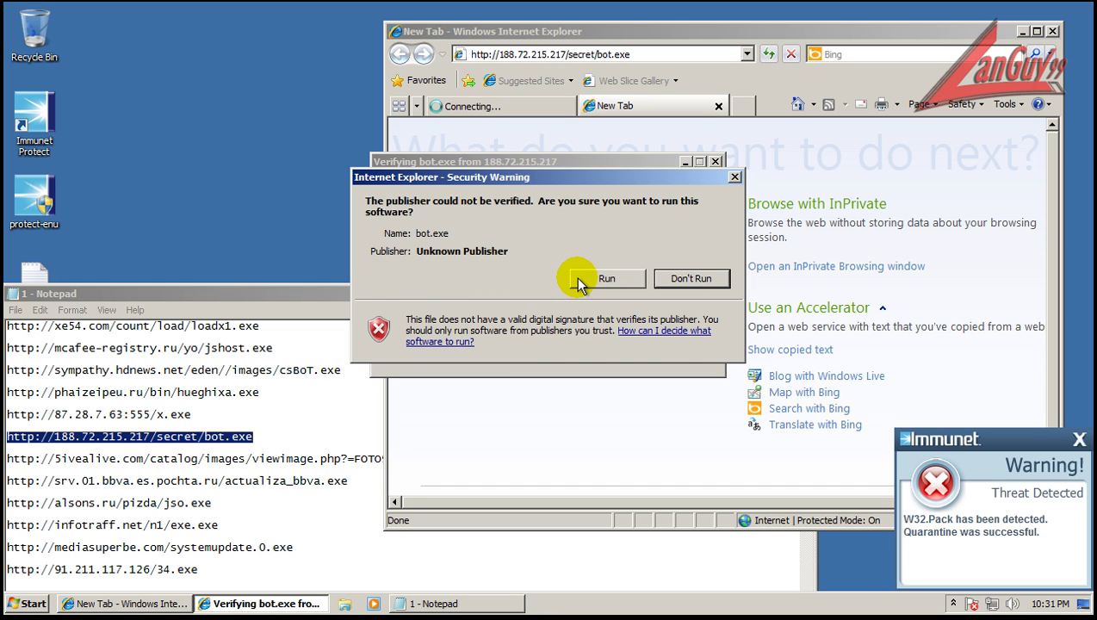
click(575, 278)
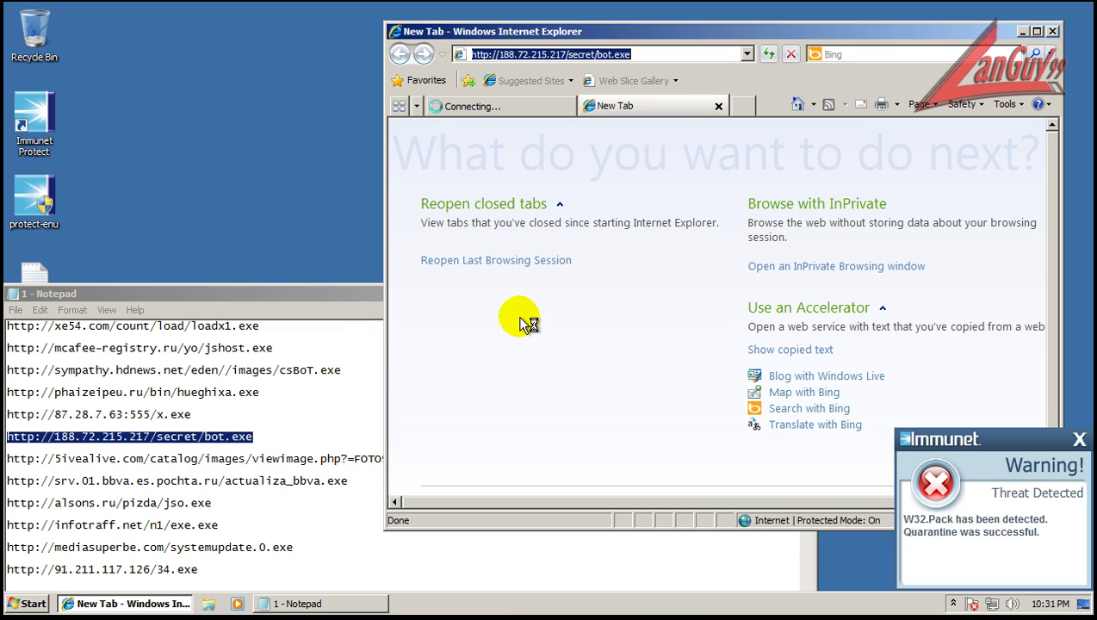
- Copy the 5ivealive image URL, dismiss the photoviewer crash message, and run hueghixa.exe
click(359, 459)
double_click(459, 459)
key(ctrl+c)
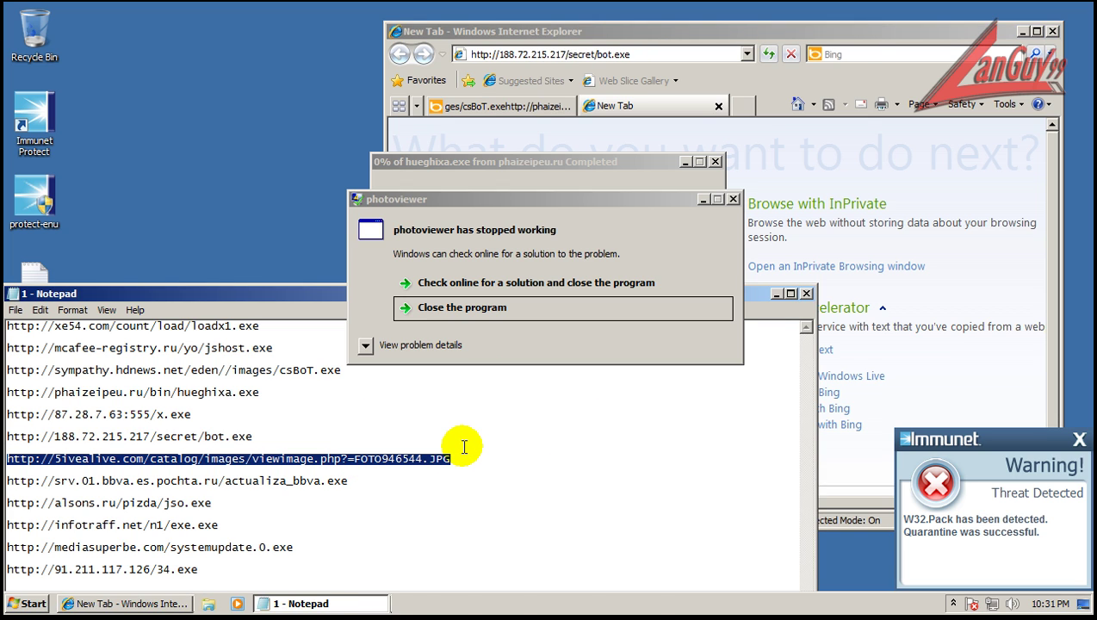
click(545, 310)
click(550, 207)
click(521, 312)
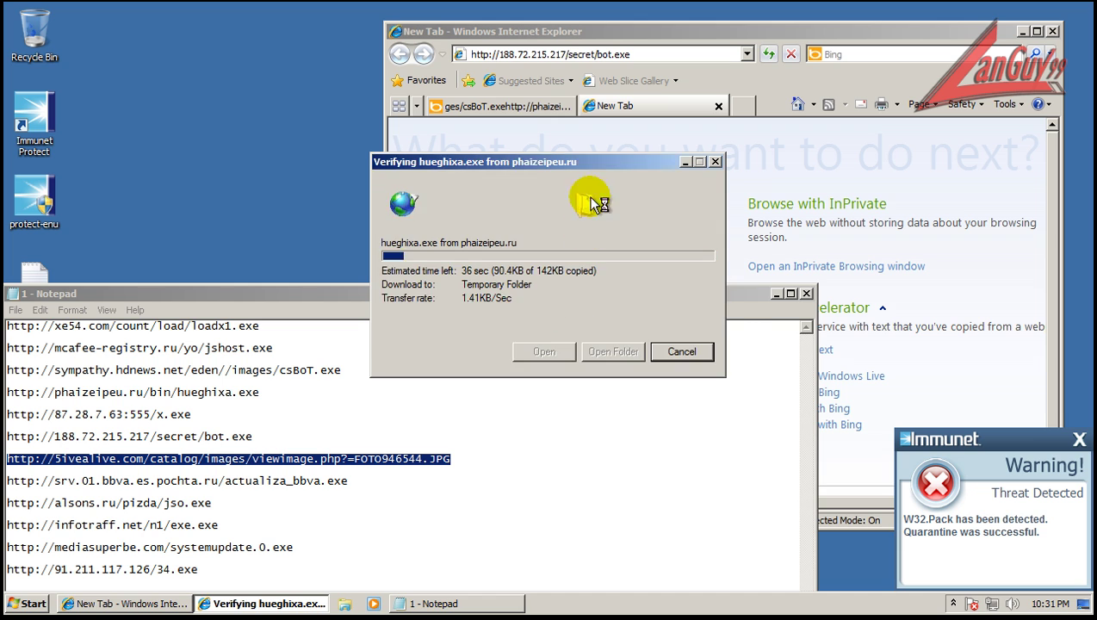
click(610, 294)
- Load the 5ivealive image URL in the browser and dismiss the Immunet threat warning
click(629, 54)
click(620, 54)
key(ctrl+v)
key(Return)
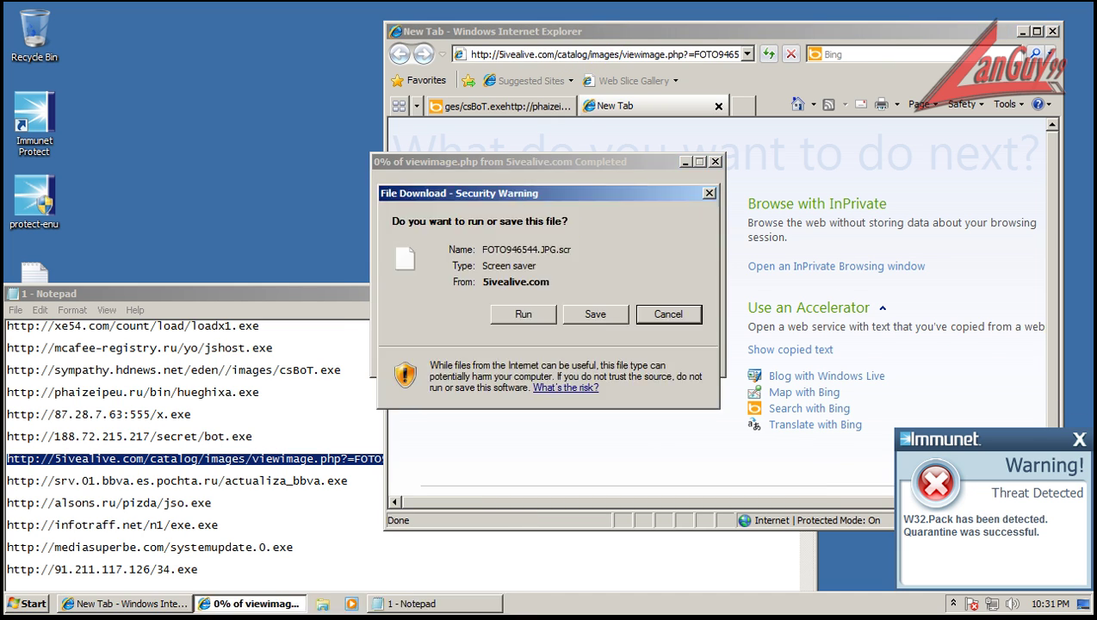
click(1080, 440)
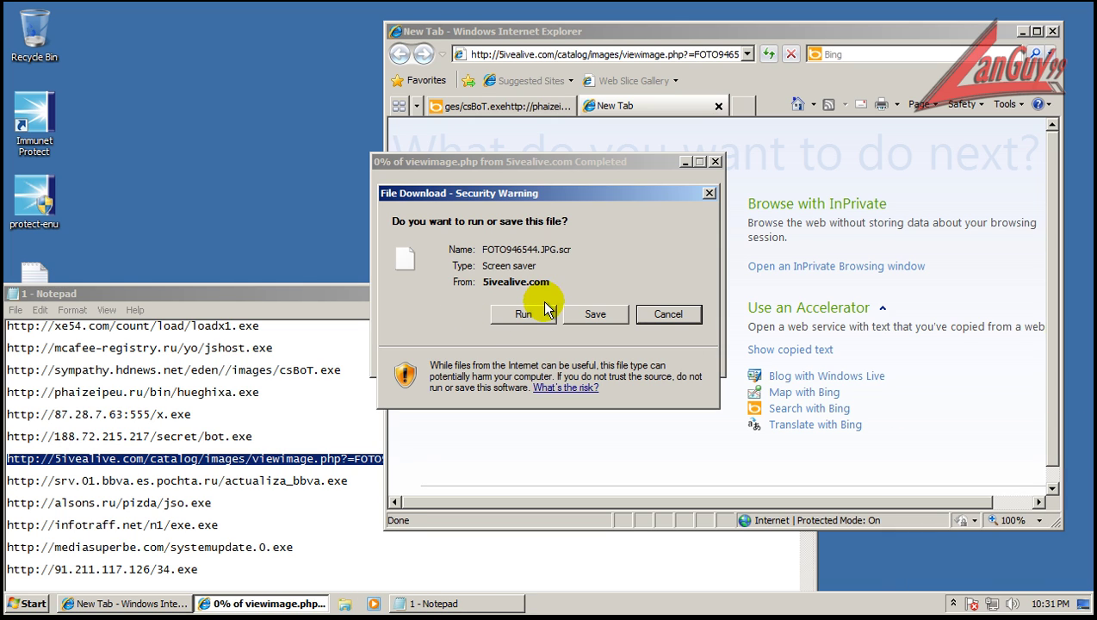
- Save FOTO946544.JPG.scr to Downloads and load the actualiza_bbva.exe URL
click(588, 311)
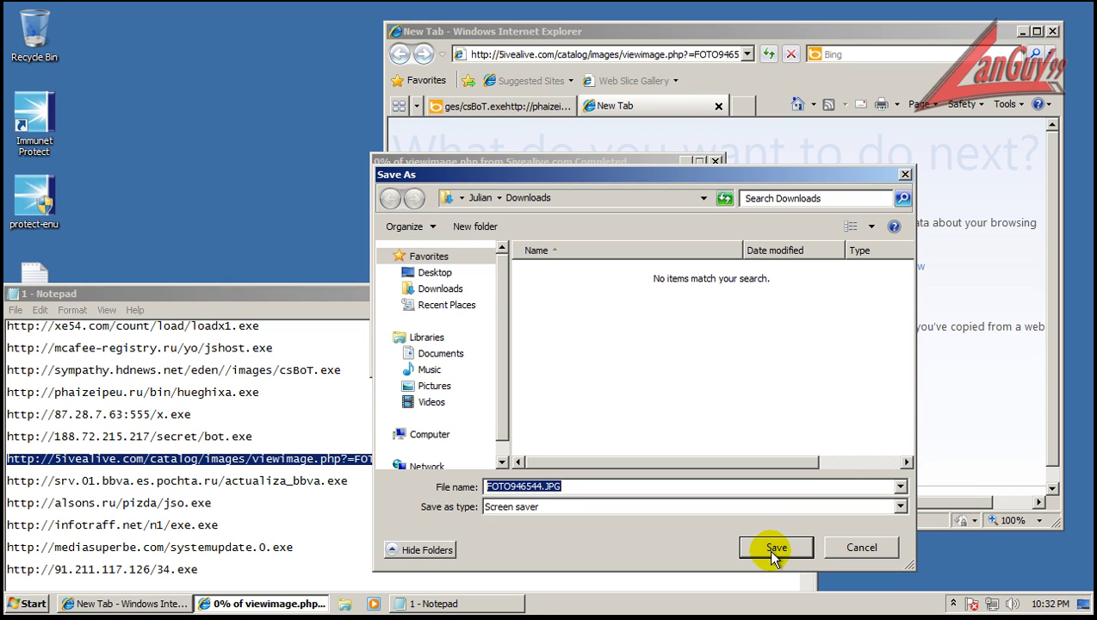
click(769, 551)
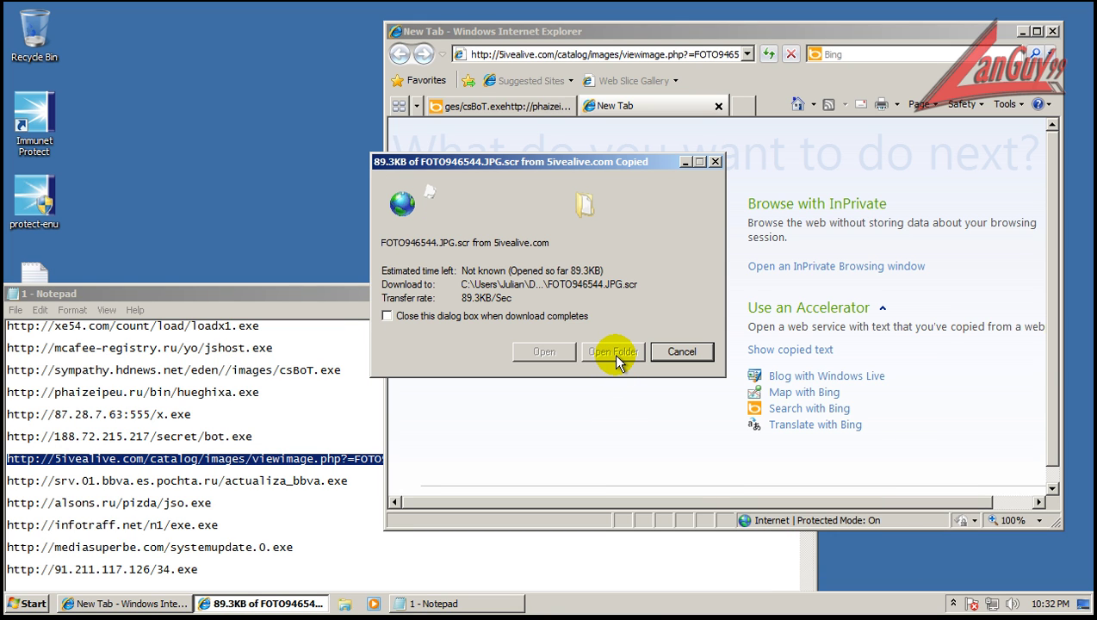
click(351, 478)
key(shift+Home)
key(ctrl+c)
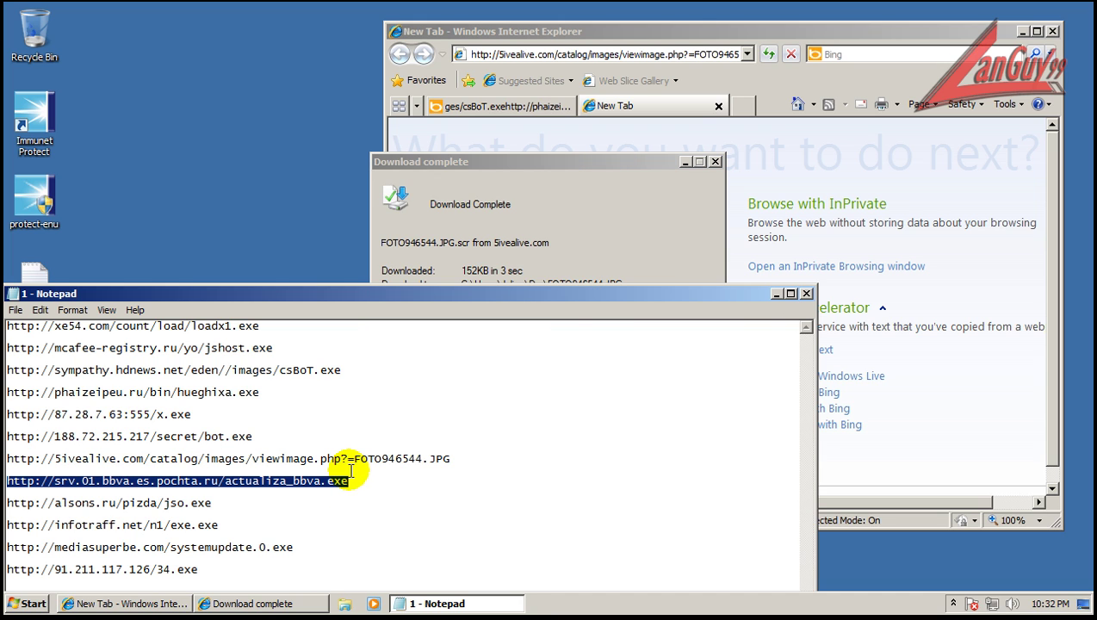
click(664, 54)
click(664, 54)
key(ctrl+v)
key(Return)
- Run actualiza_bbva.exe and the downloaded FOTO946544.JPG.scr, confirming the security warnings
click(510, 313)
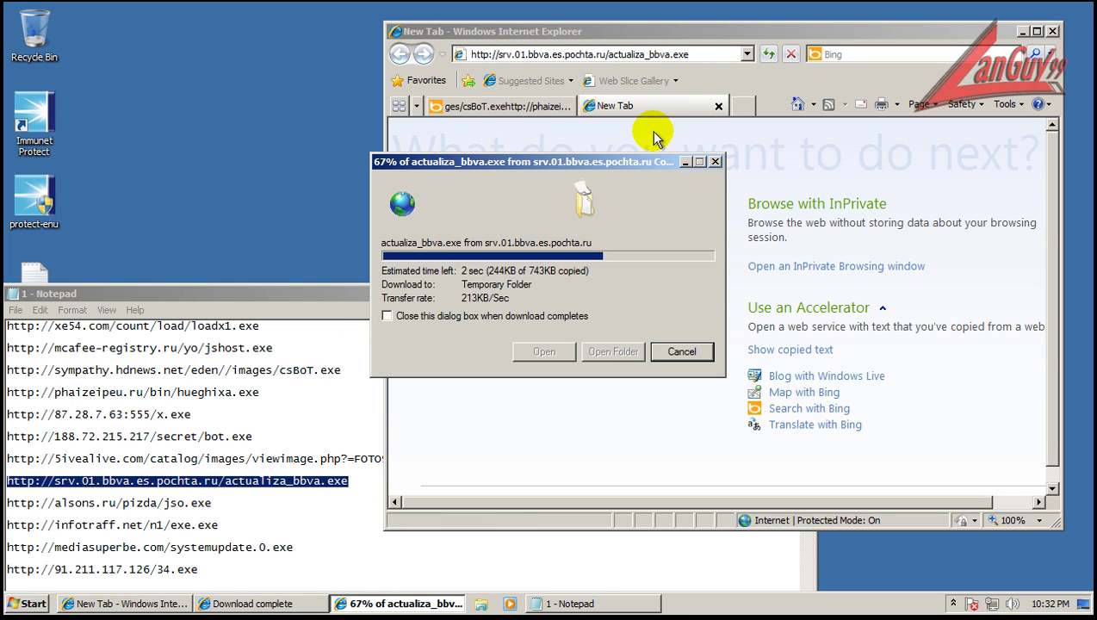
drag(745, 27, 777, 33)
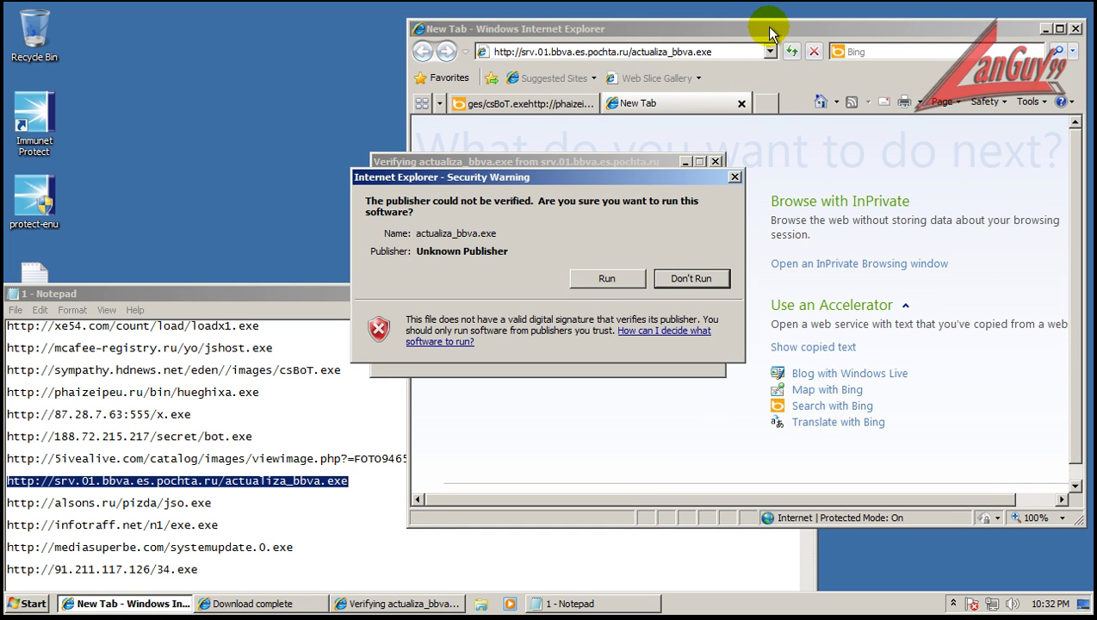
click(569, 277)
click(373, 227)
click(544, 352)
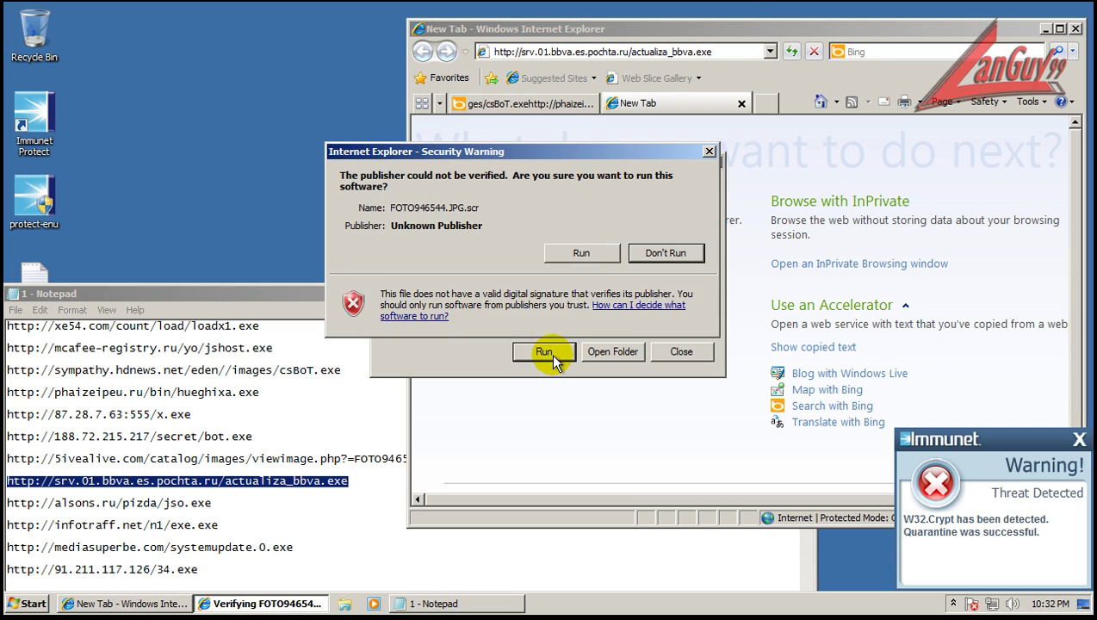
click(580, 252)
- Copy the alsons.ru jso.exe URL and close the three Immunet threat warnings
double_click(237, 506)
key(ctrl+c)
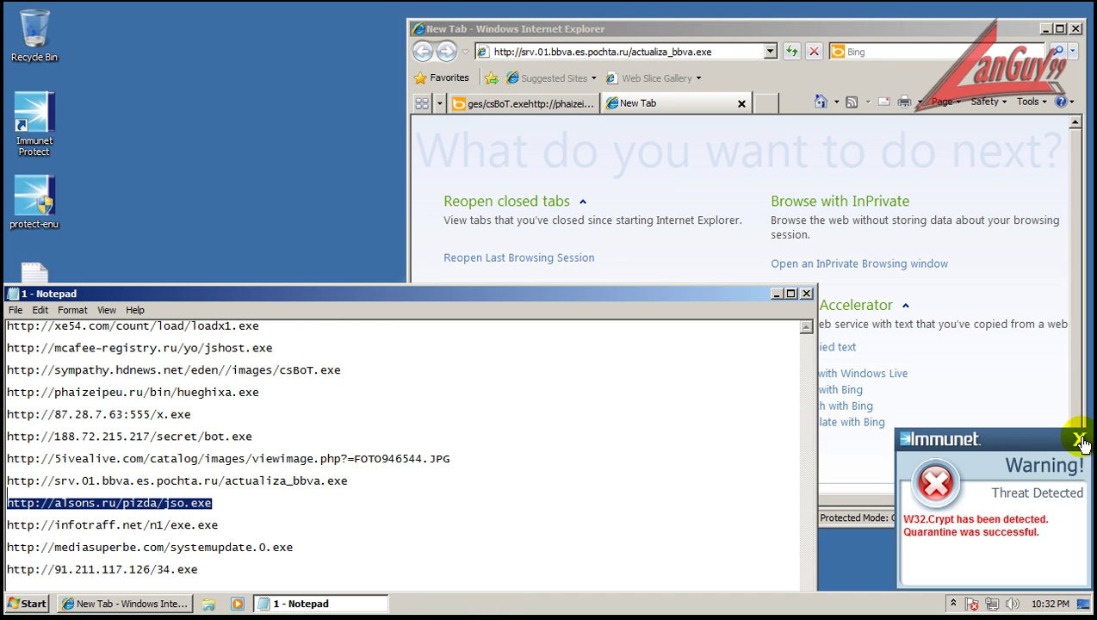
click(1080, 441)
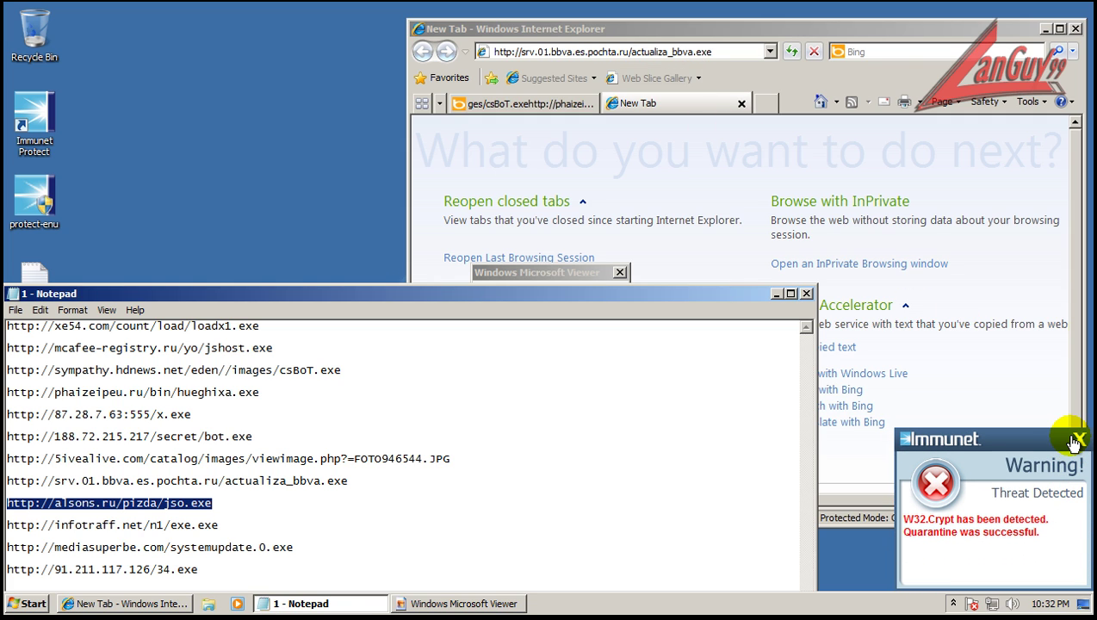
click(1075, 441)
click(458, 604)
- Dismiss the picture message, then load the alsons.ru jso.exe address and run it
click(590, 348)
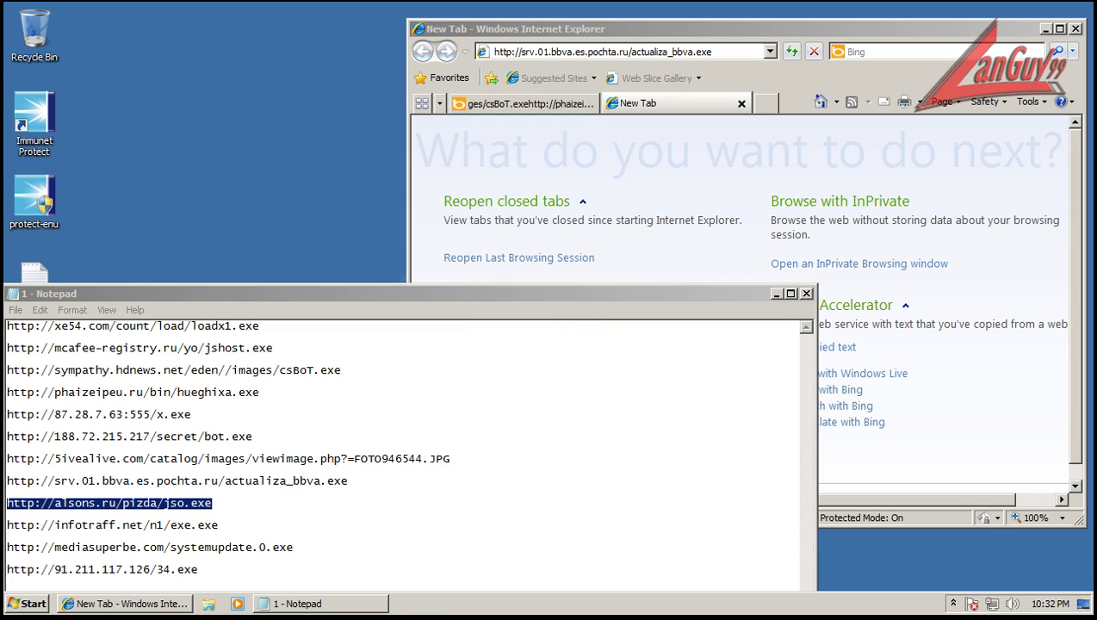
click(638, 54)
key(ctrl+v)
key(Return)
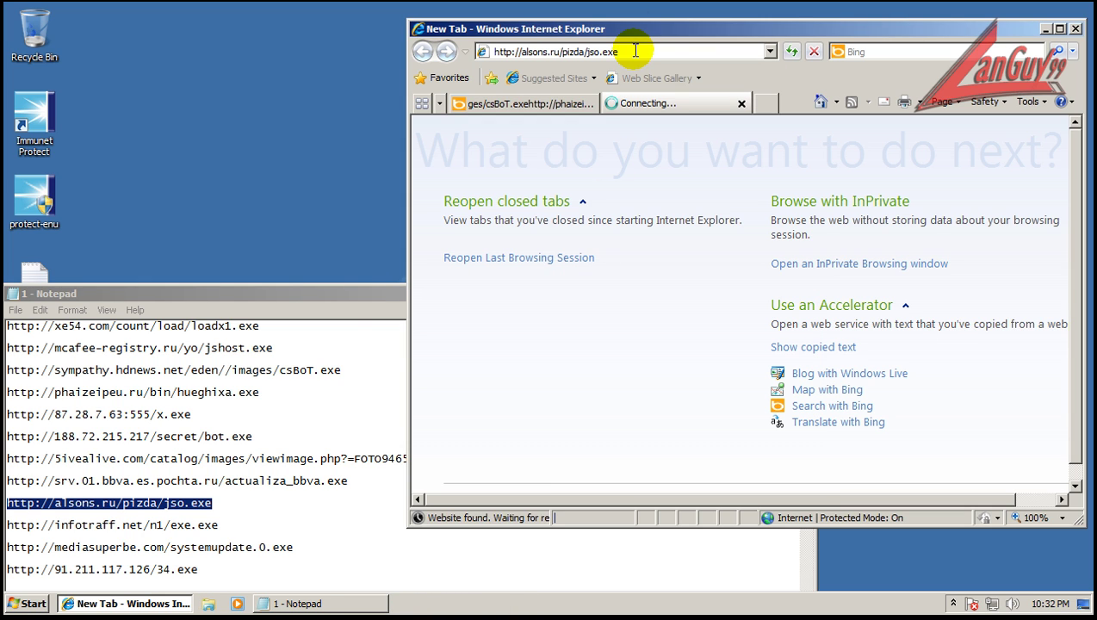
click(522, 311)
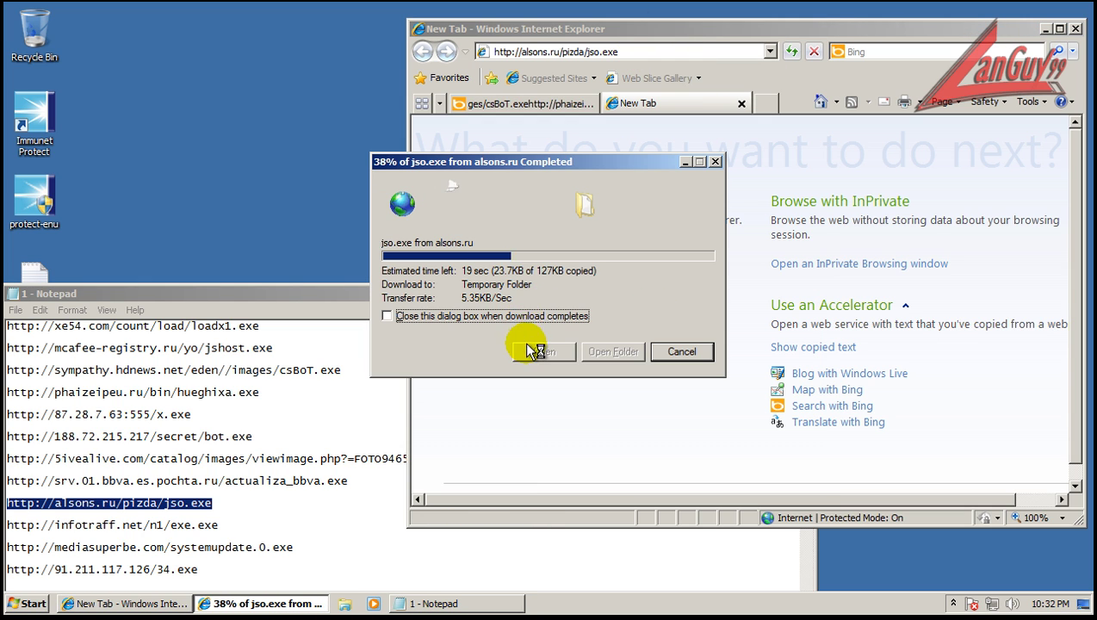
drag(215, 527, 211, 505)
click(225, 506)
right_click(626, 395)
click(572, 240)
click(630, 293)
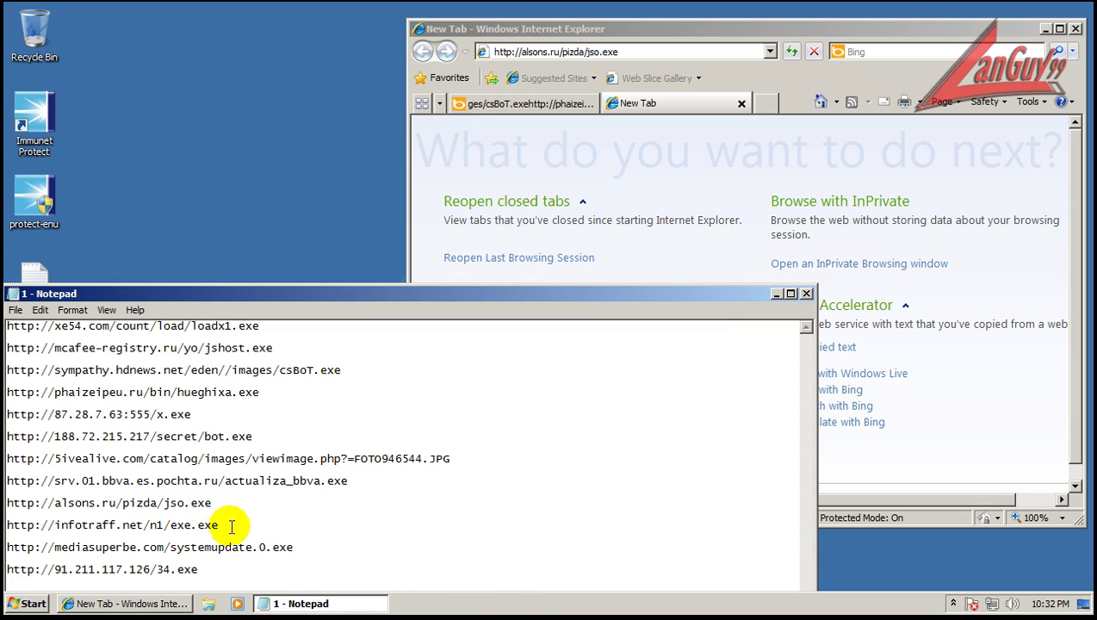
- Load infotraff.net/n1/exe.exe and run it despite the unverified publisher
drag(232, 525, 216, 508)
key(ctrl+c)
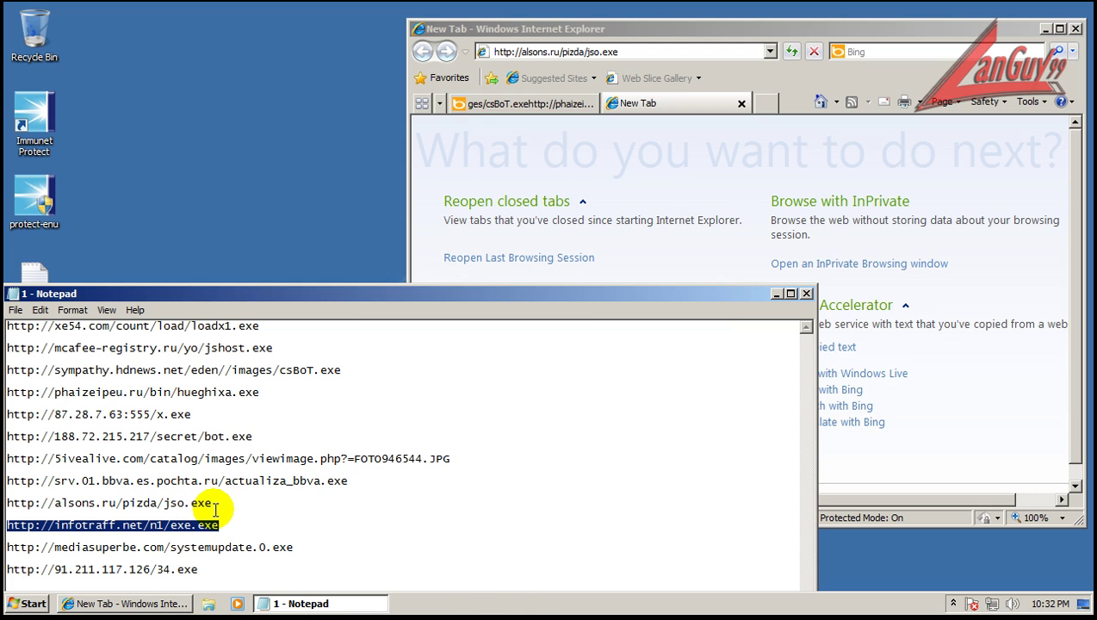
click(661, 54)
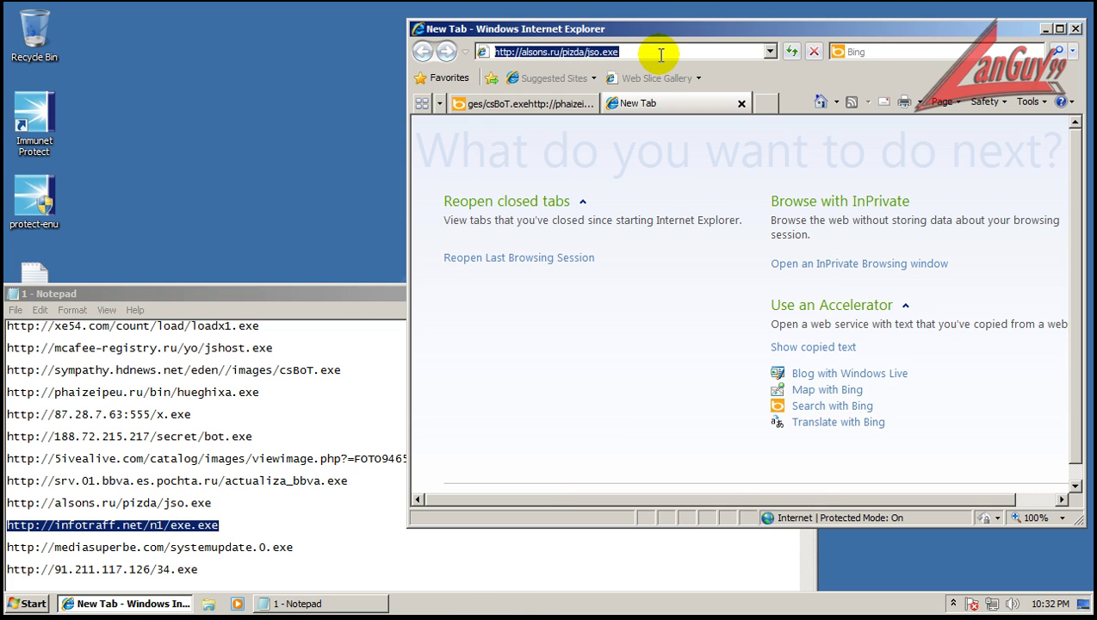
key(ctrl+a)
key(ctrl+v)
key(Return)
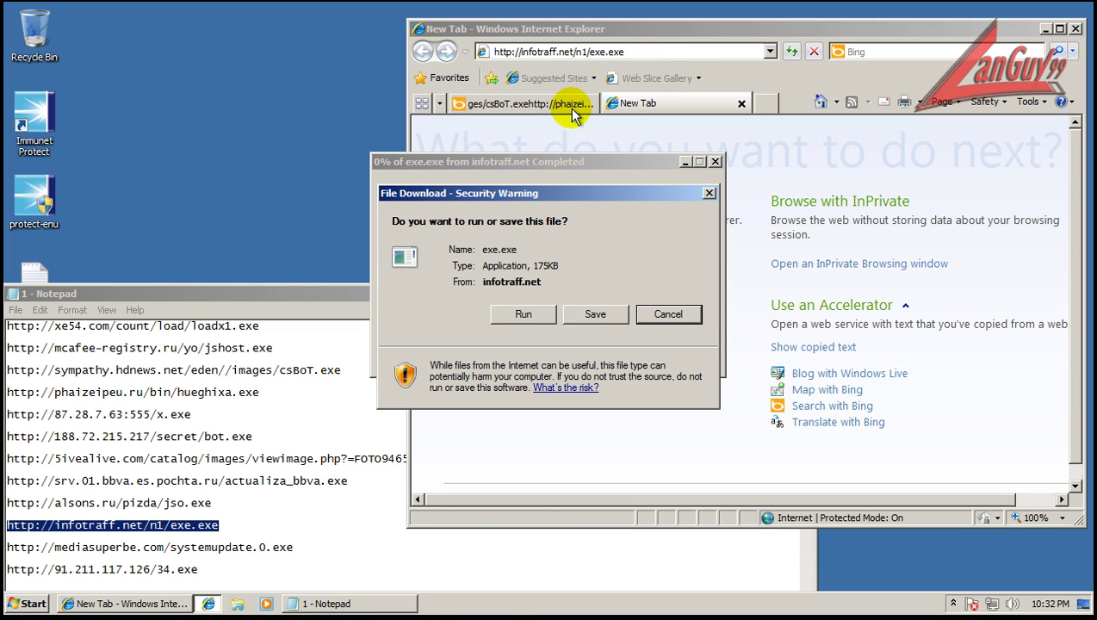
click(527, 314)
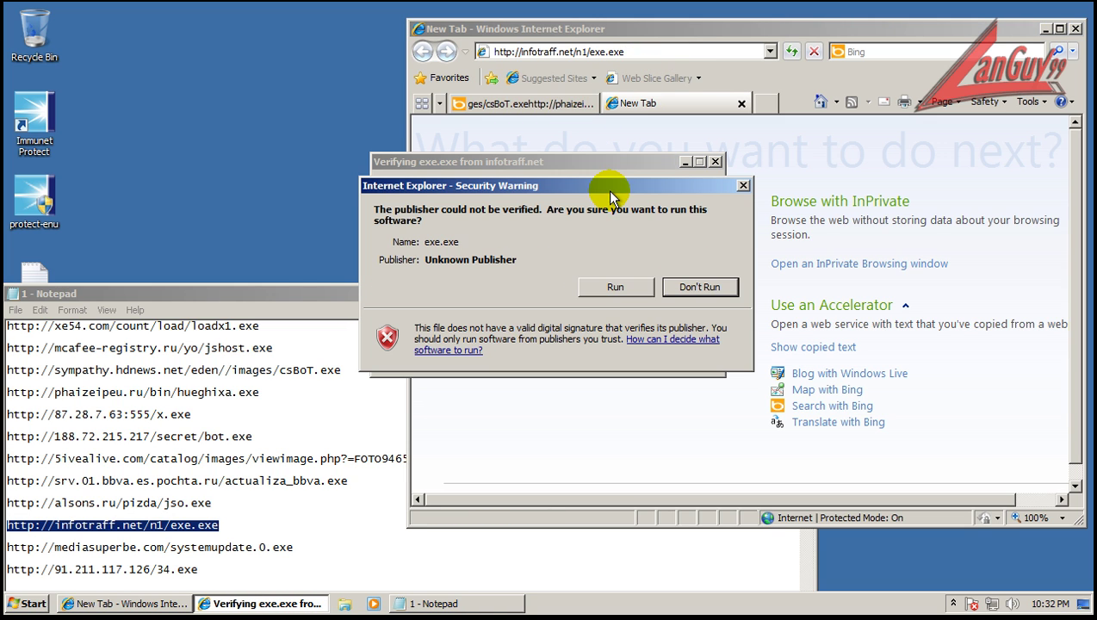
click(615, 287)
- Close the Bing results tab and load the mediasuperbe.com address
click(572, 106)
click(589, 103)
click(392, 164)
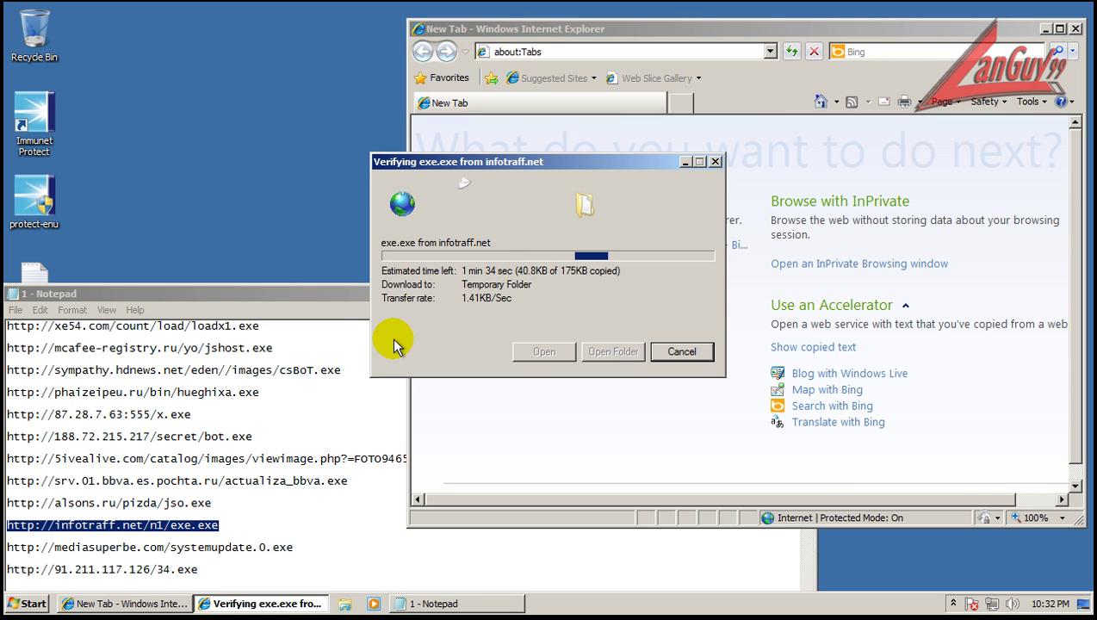
drag(313, 542, 308, 531)
key(ctrl+c)
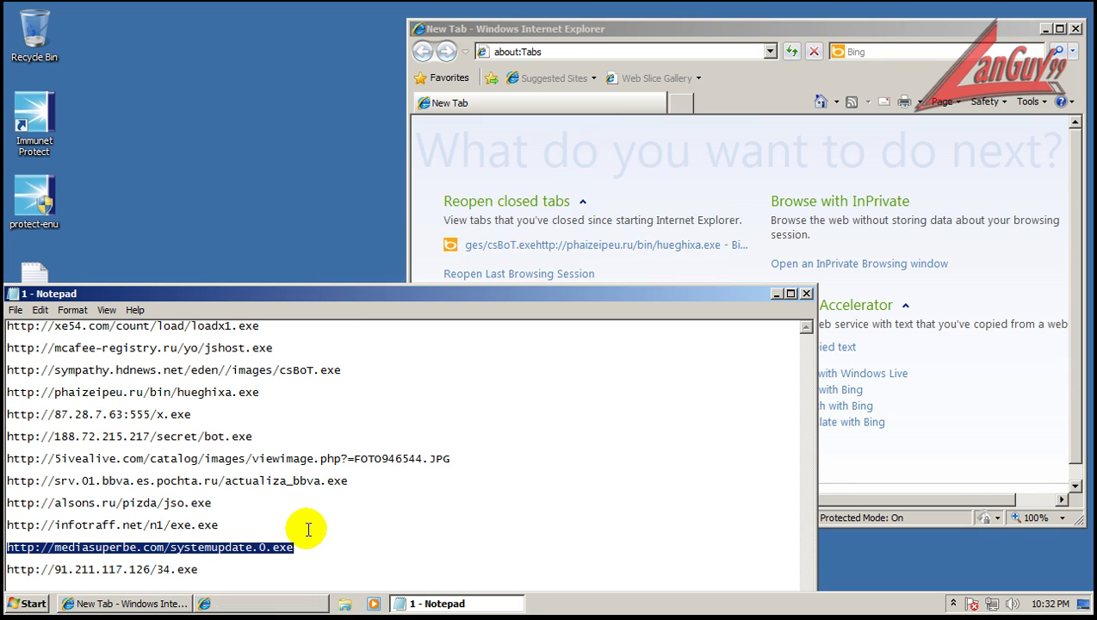
click(706, 54)
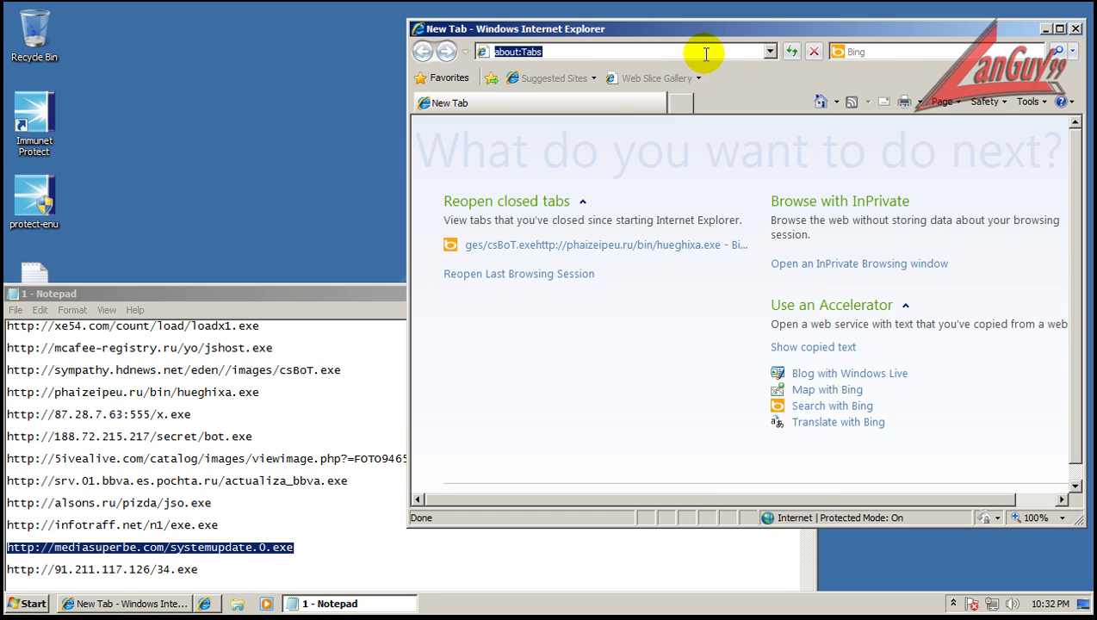
key(ctrl+v)
key(Return)
- Run systemupdate.0.exe with UAC approval, copy the 34.exe address, and close the URL list
click(544, 317)
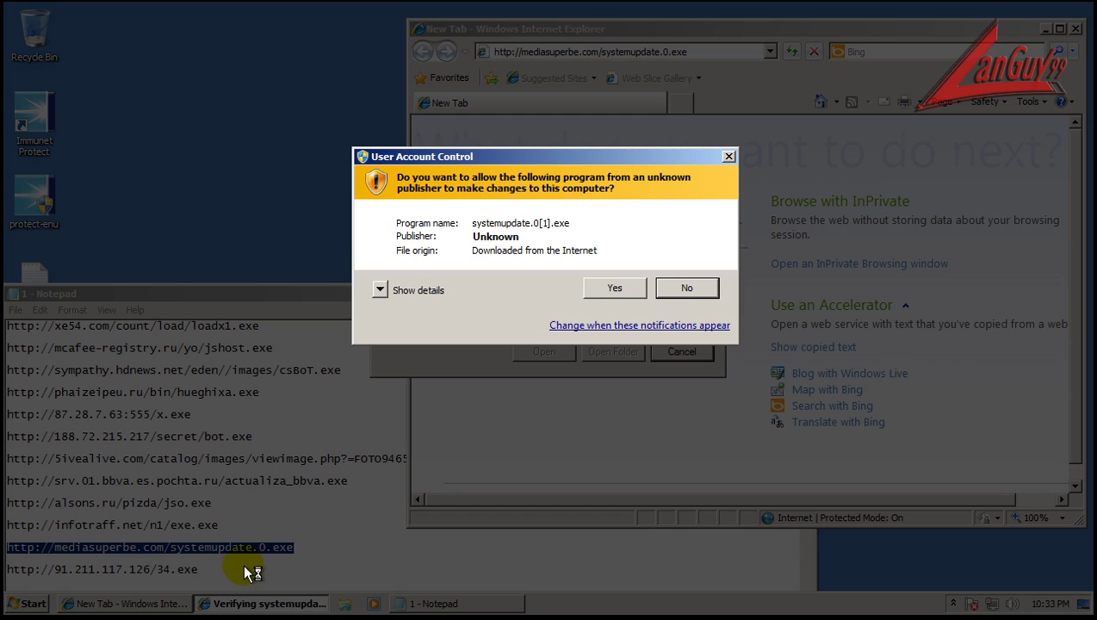
click(614, 287)
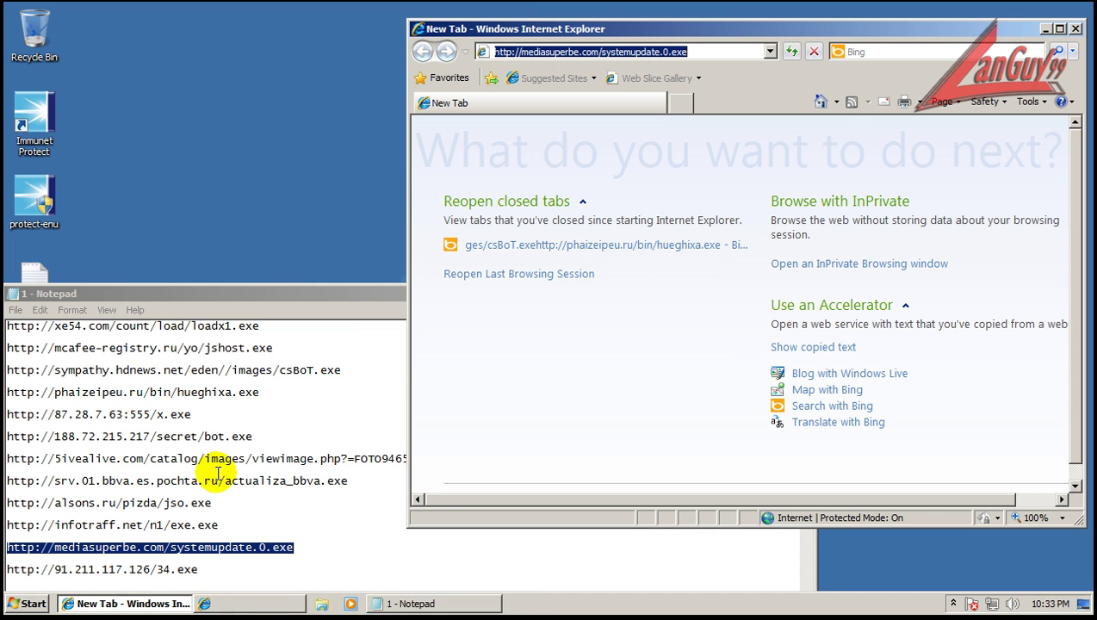
click(211, 569)
key(shift+Home)
key(ctrl+c)
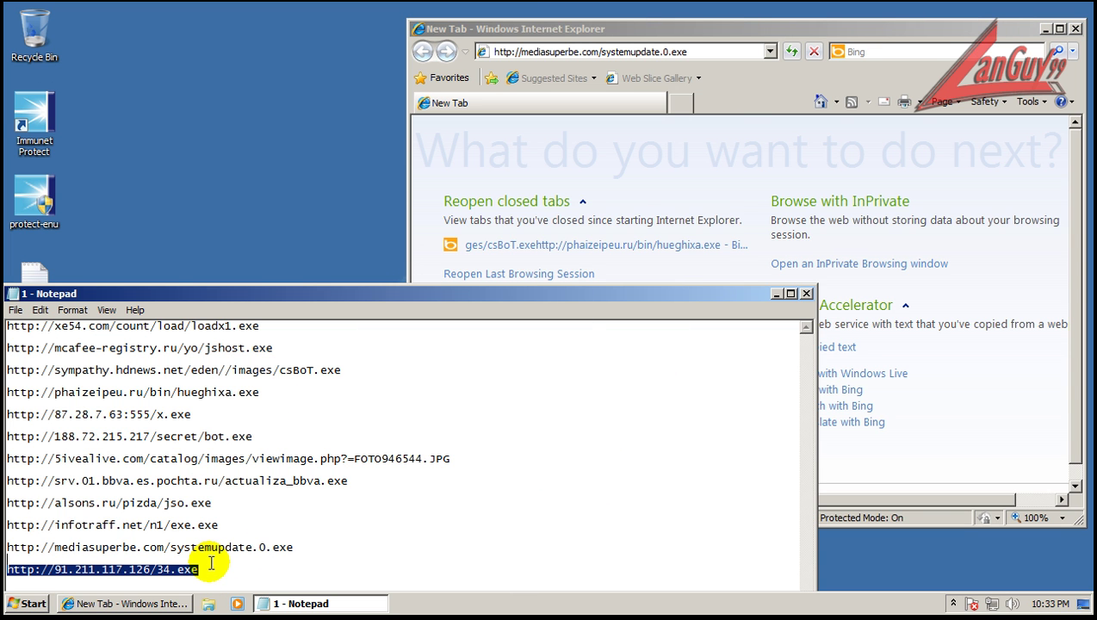
click(806, 294)
- Paste the 91.211.117.126/34.exe address into the browser's address bar
right_click(706, 49)
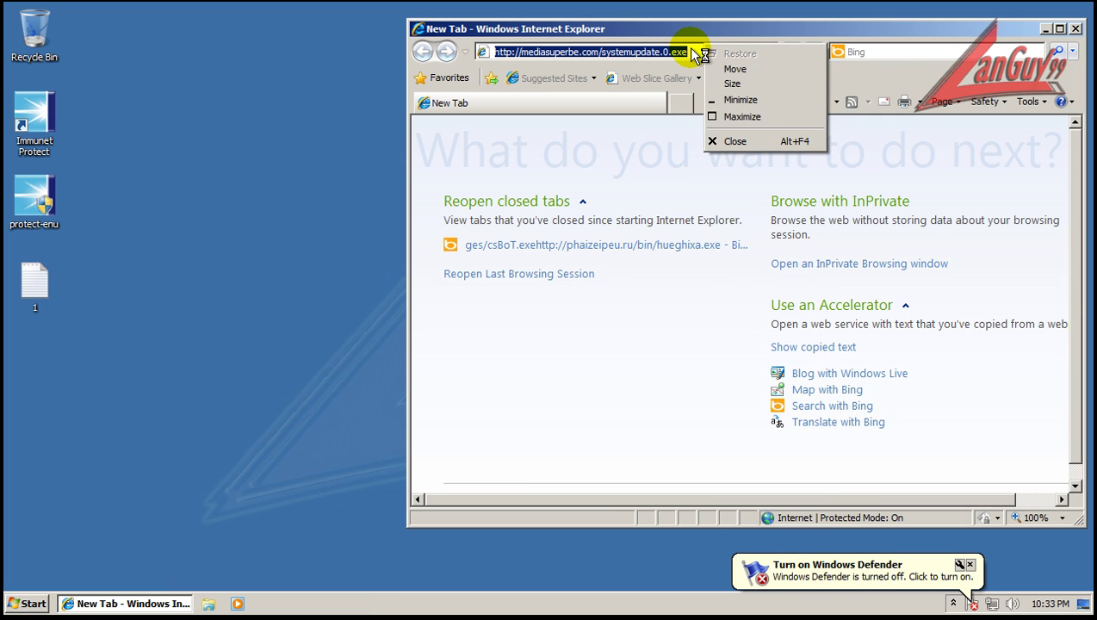
right_click(695, 53)
click(743, 107)
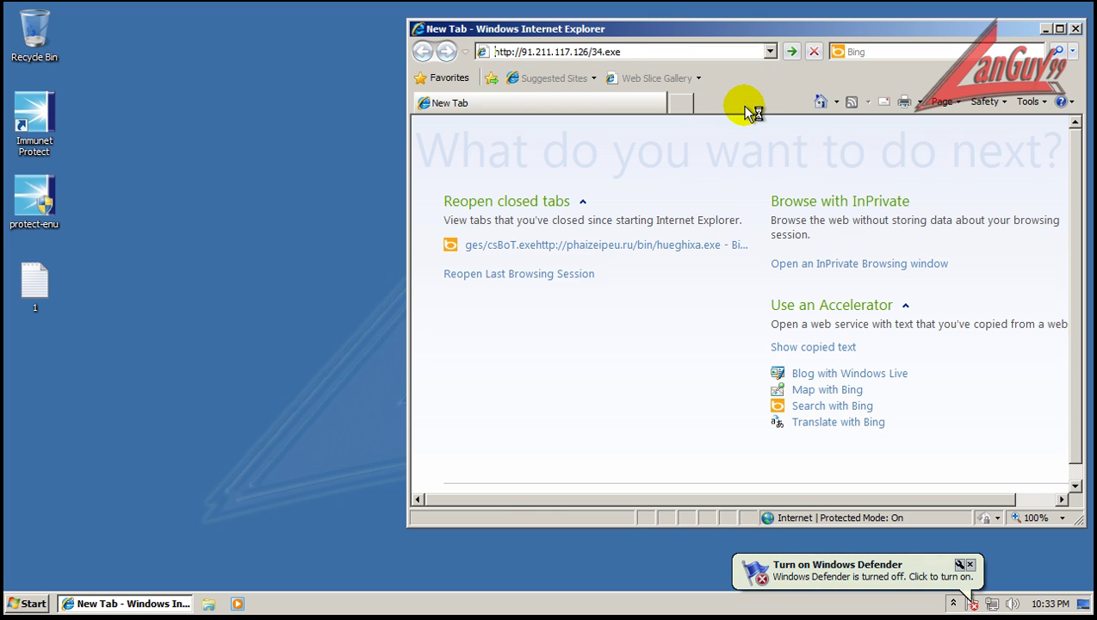
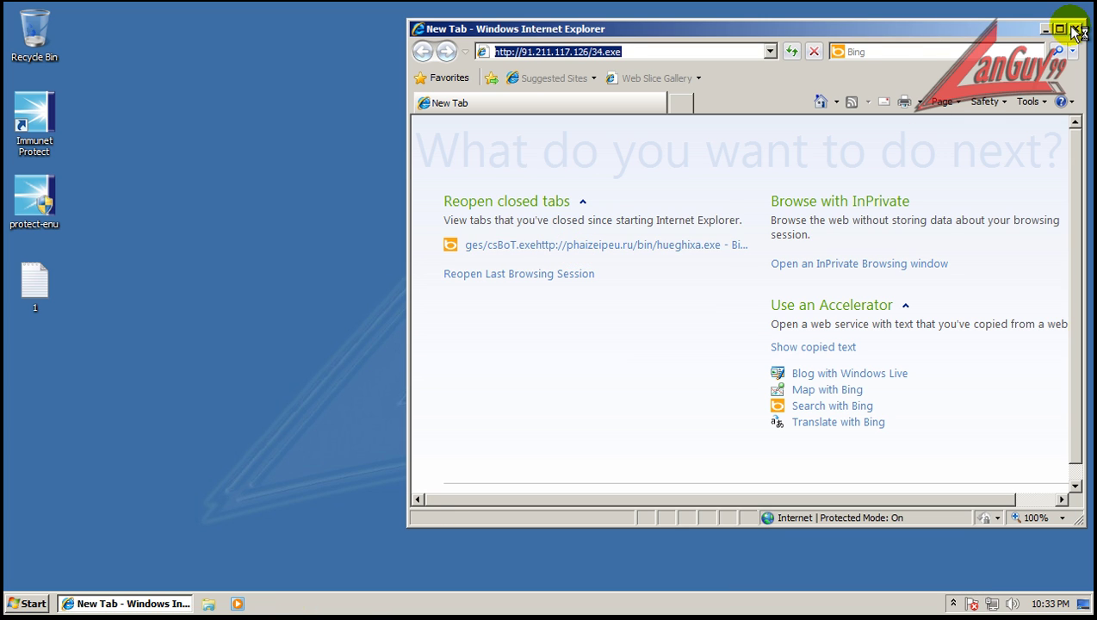
- Close Internet Explorer and the crashed Kernel Mode Driver Manager, then reveal the hidden tray icons
click(1077, 29)
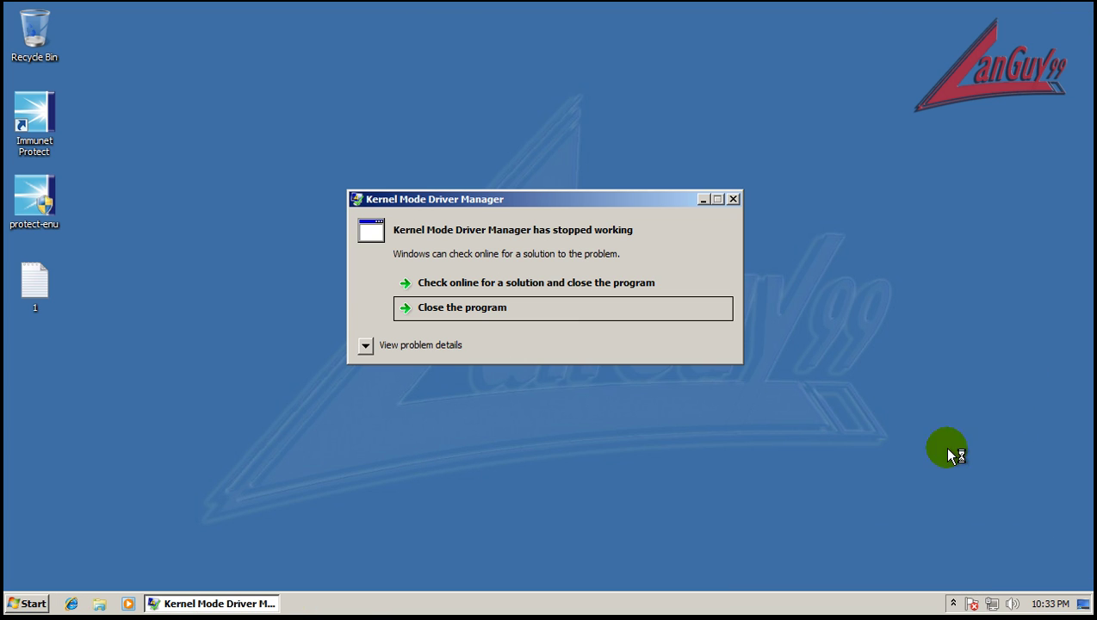
click(535, 311)
click(953, 603)
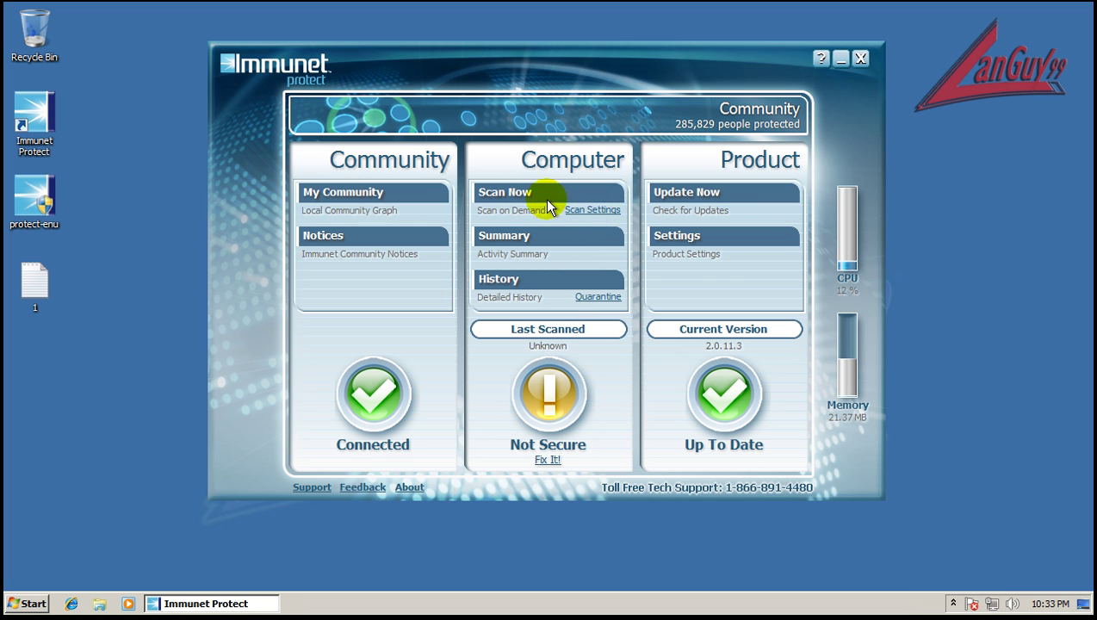
- Run an Immunet Full Scan of the whole computer: 52129 files checked, 0 threats
click(531, 195)
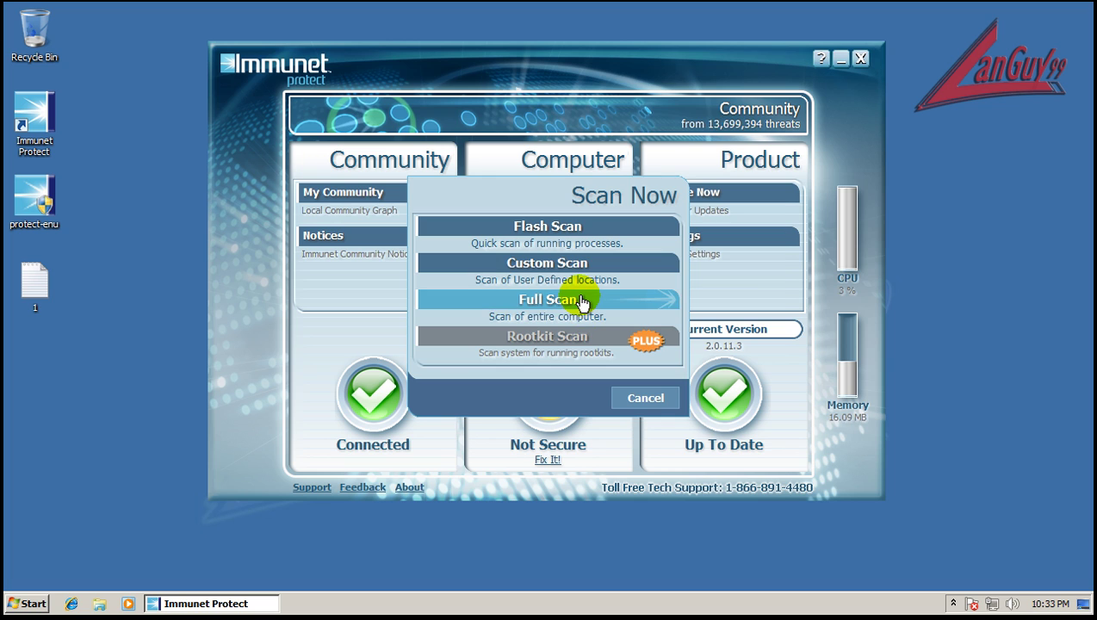
click(581, 301)
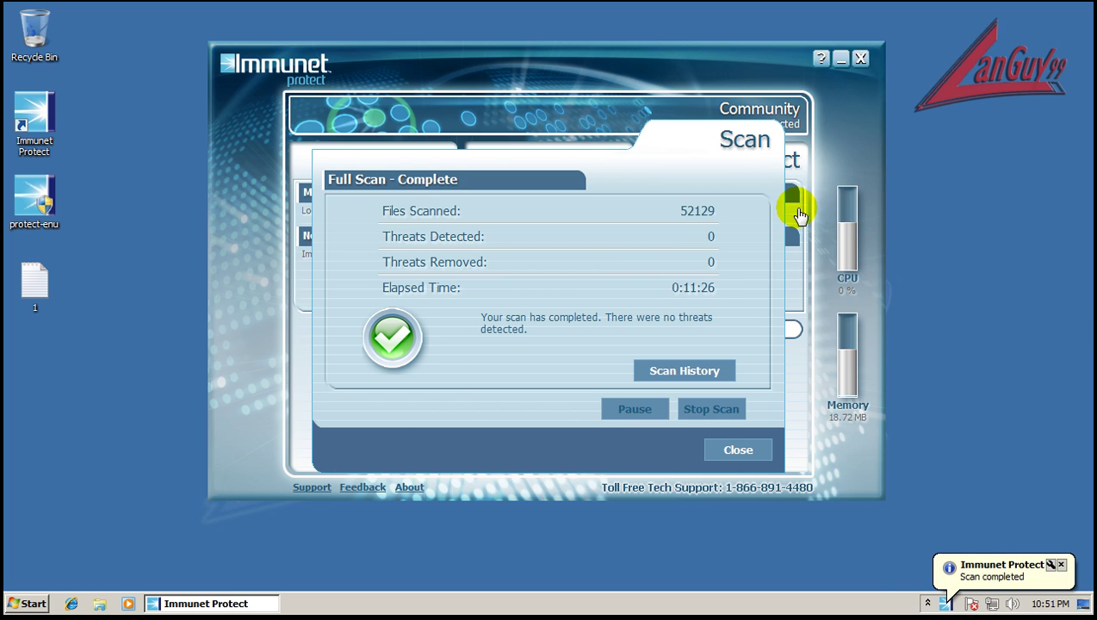
- Close the Immunet scan summary and window, then refuse the first Flash installs and script errors
click(738, 450)
click(861, 59)
click(567, 397)
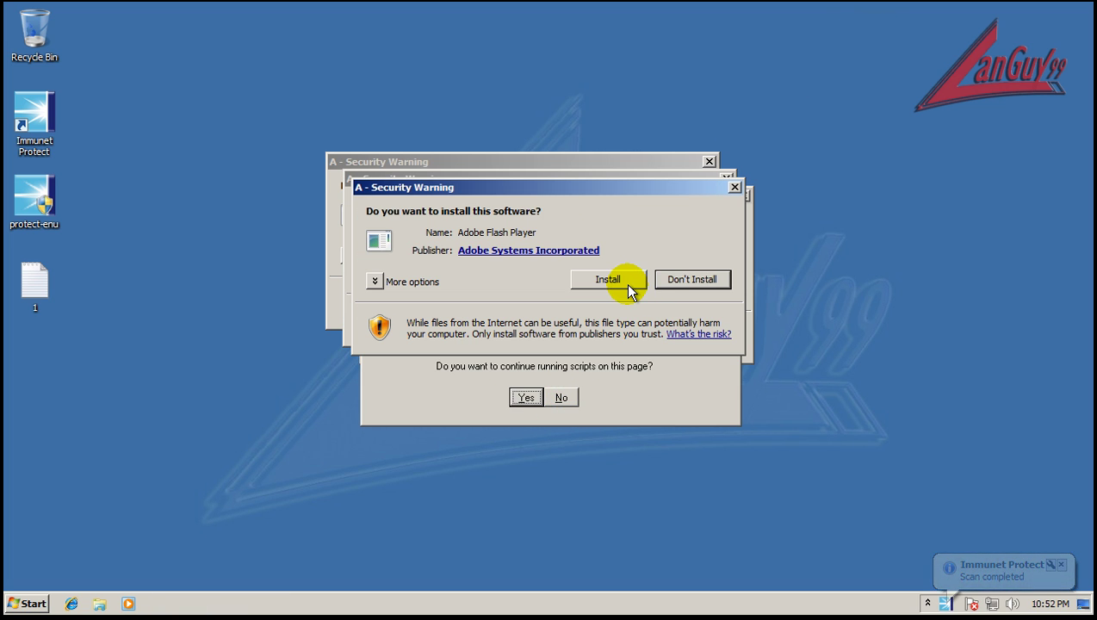
click(689, 279)
click(689, 277)
click(560, 398)
click(563, 397)
- Decline the remaining Flash Player install prompts and stop the recurring script errors
click(677, 258)
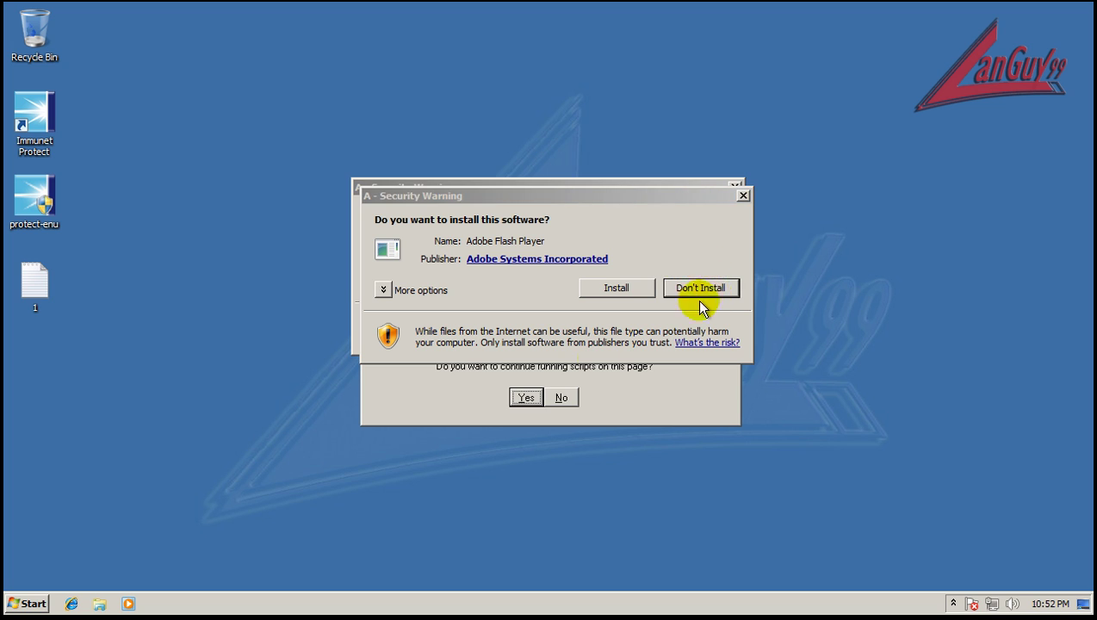
click(701, 289)
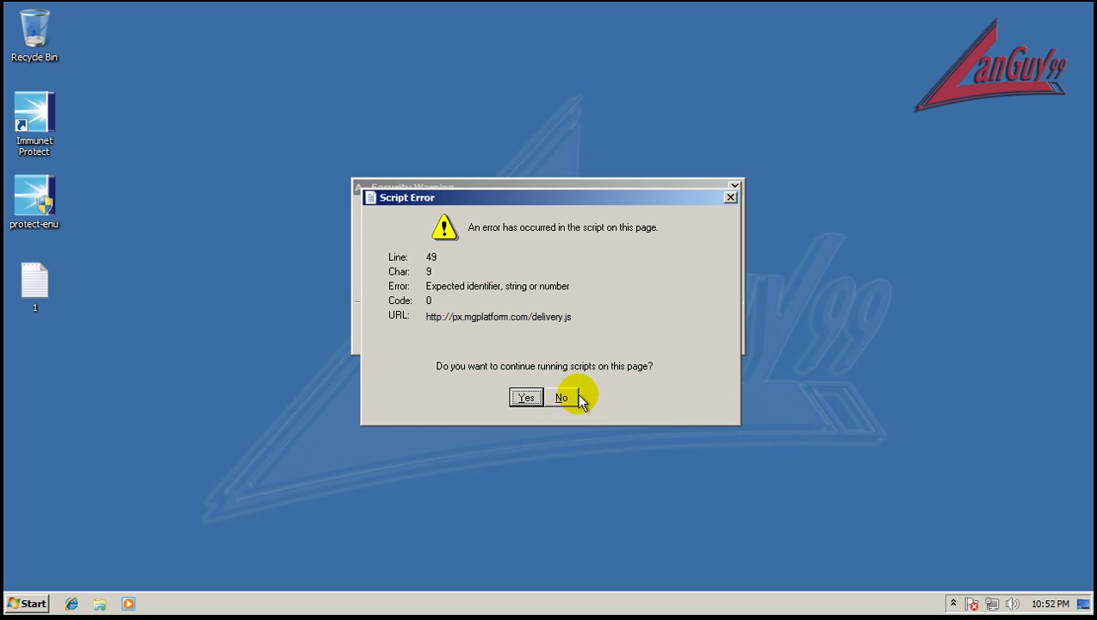
click(563, 399)
click(721, 276)
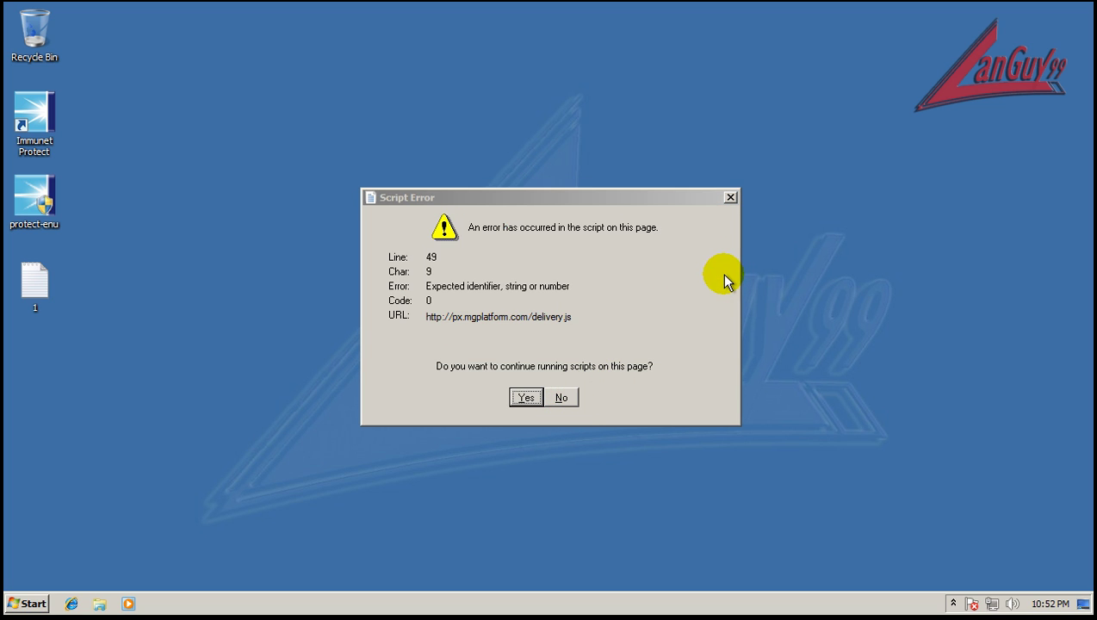
click(562, 398)
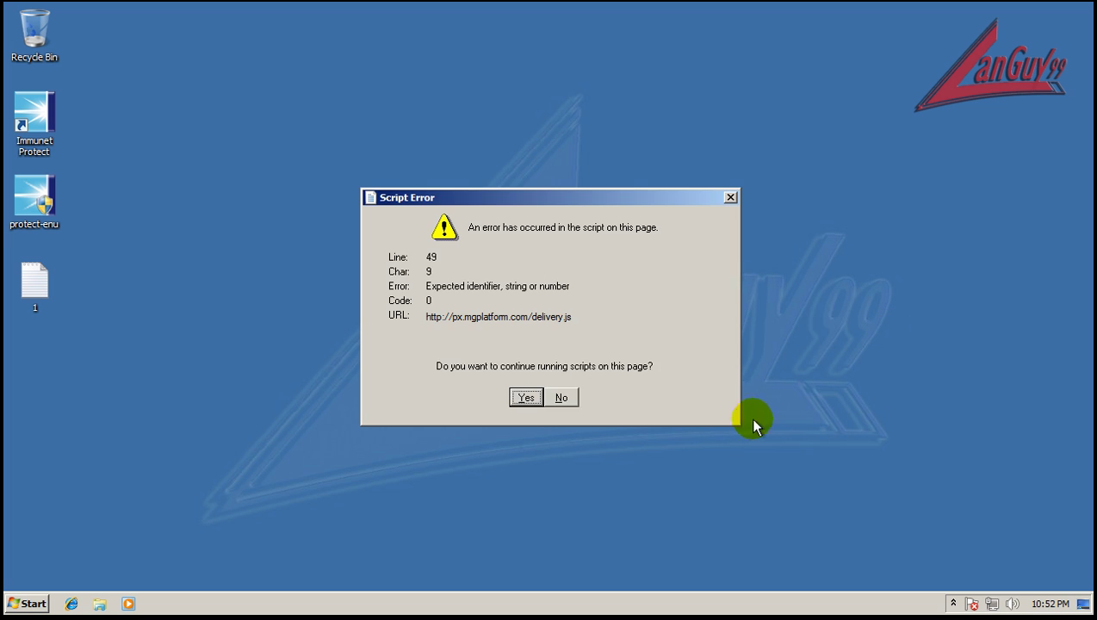
click(561, 397)
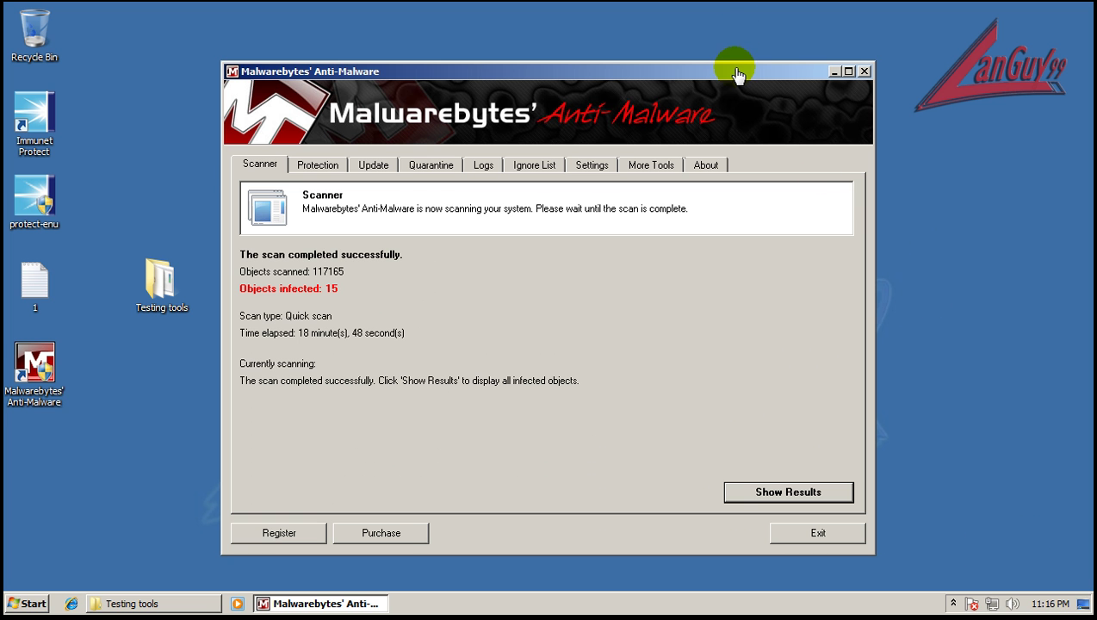
- List the 15 Malwarebytes detections sorted by Vendor, remove them all, and close the removal log
click(789, 493)
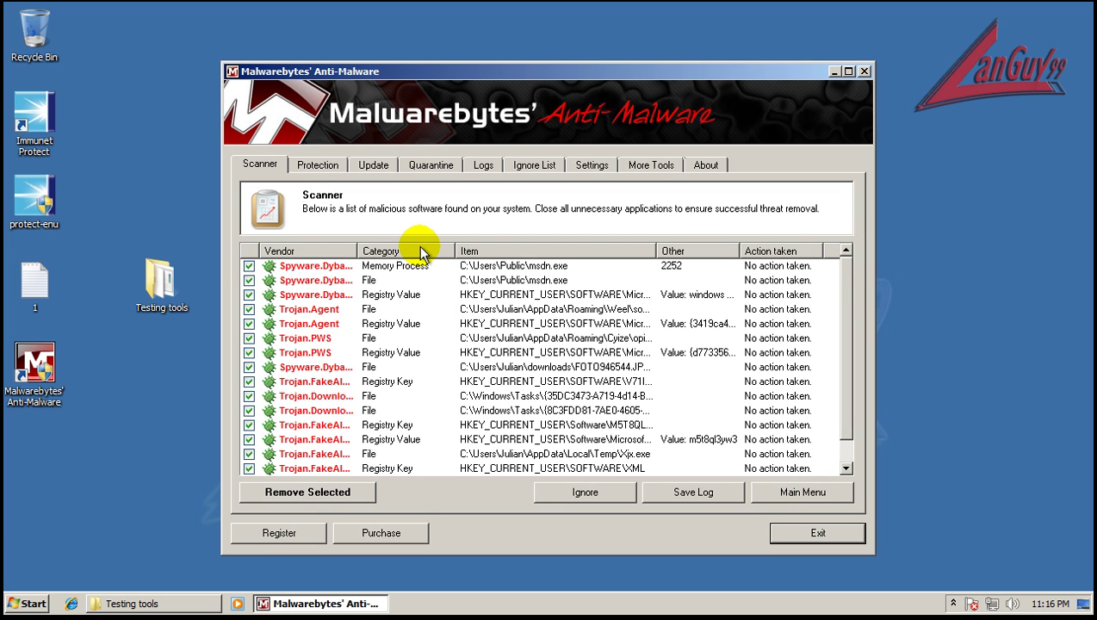
drag(360, 250, 439, 251)
click(330, 254)
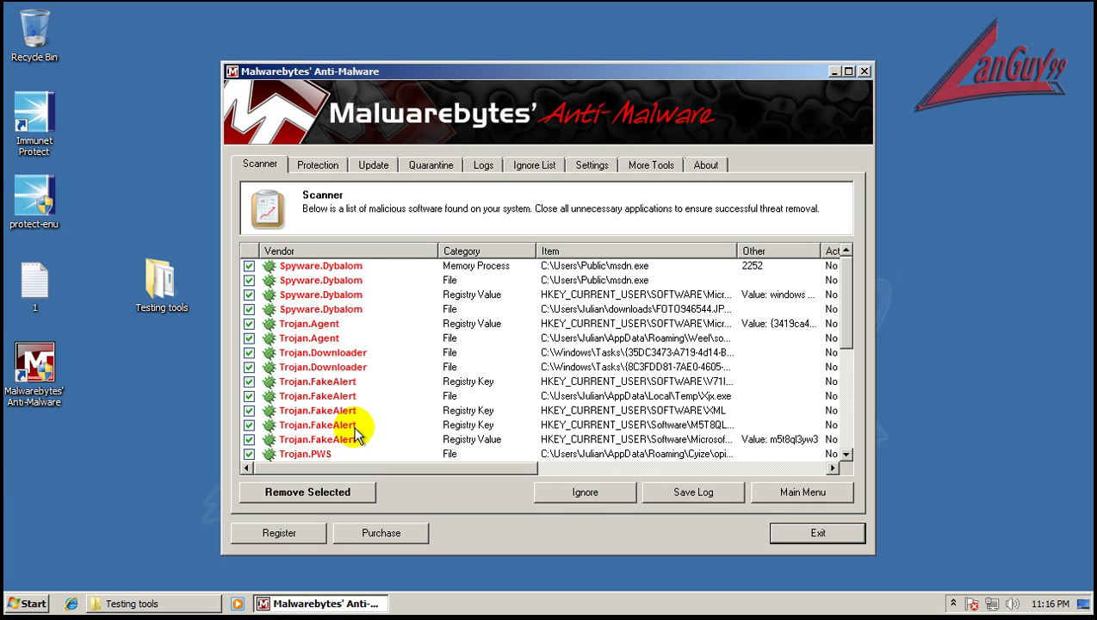
drag(849, 299, 847, 412)
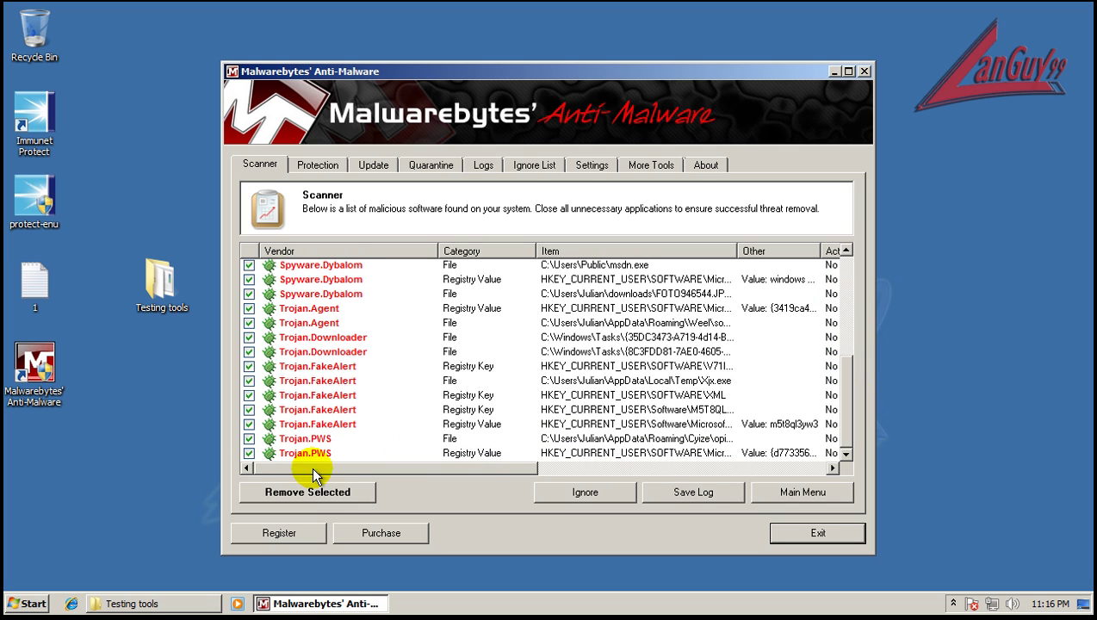
click(329, 493)
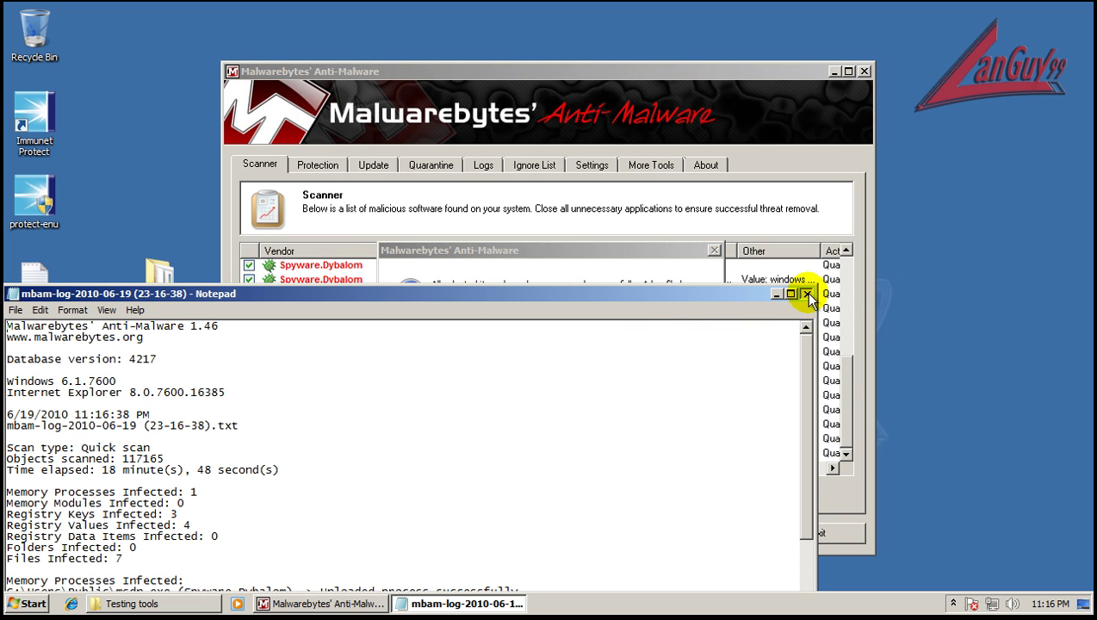
click(809, 286)
- Browse the Testing tools folder to the mpas-fe installer, then accept the restart to finish removal
click(950, 602)
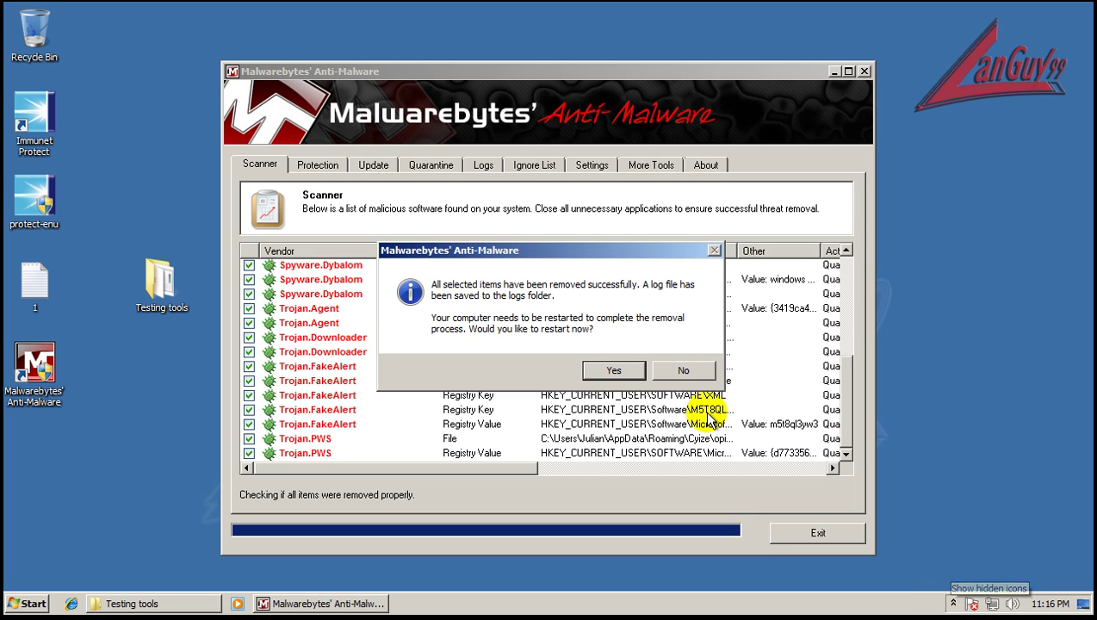
double_click(163, 277)
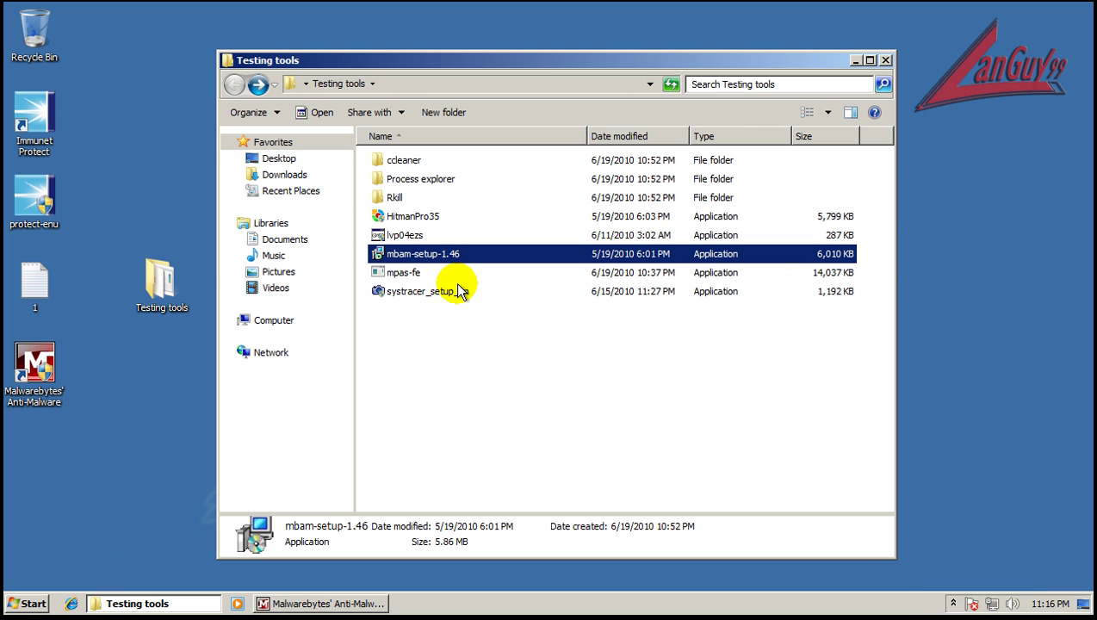
click(399, 272)
click(886, 60)
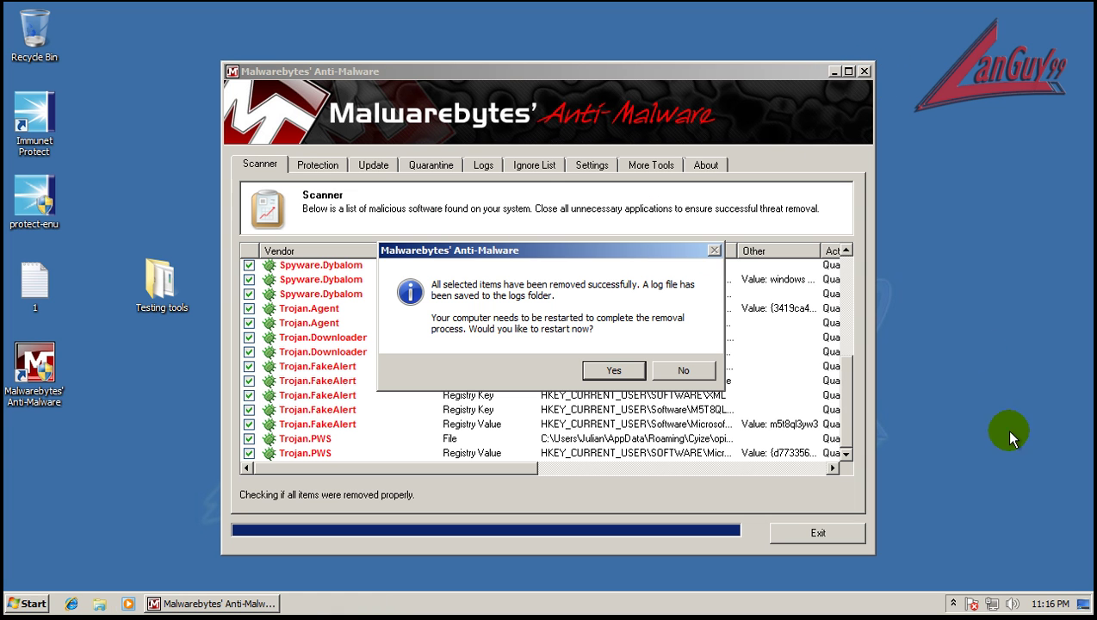
click(954, 603)
click(954, 603)
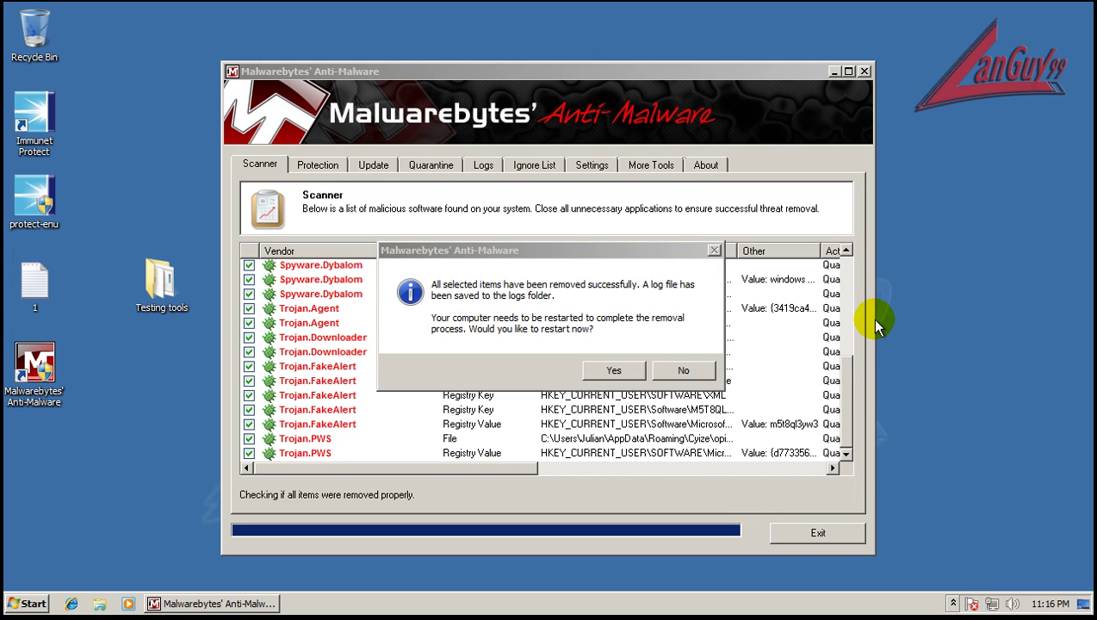
click(627, 366)
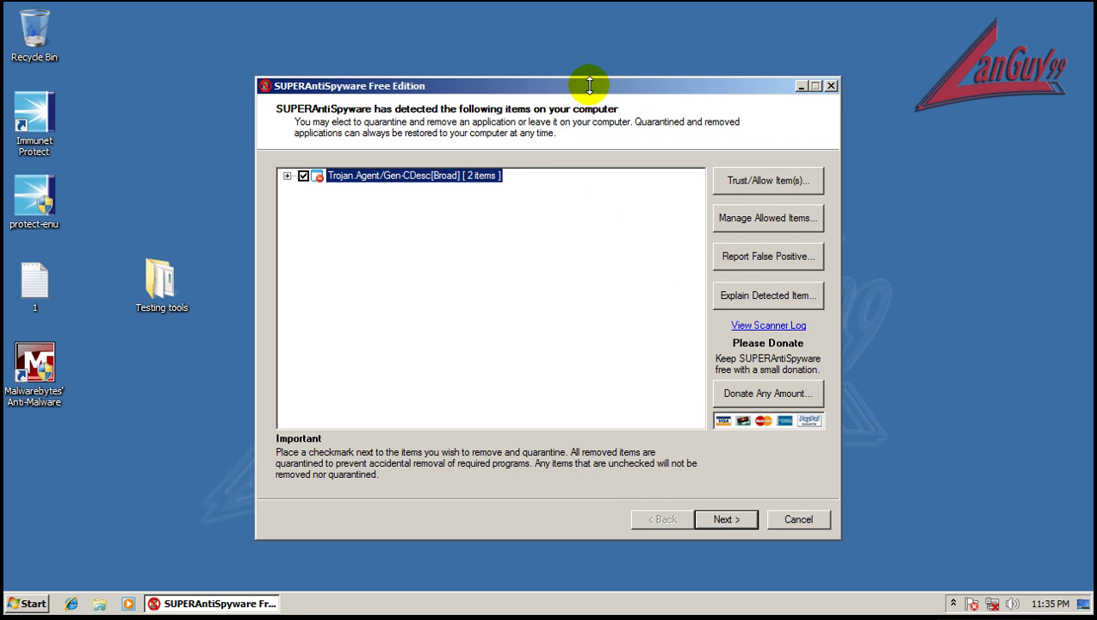
- Expand Trojan.Agent/Gen-CDesc[Broad] to show XBOCOA.EXE, quarantine and remove the items, and accept the reboot
drag(598, 91, 590, 73)
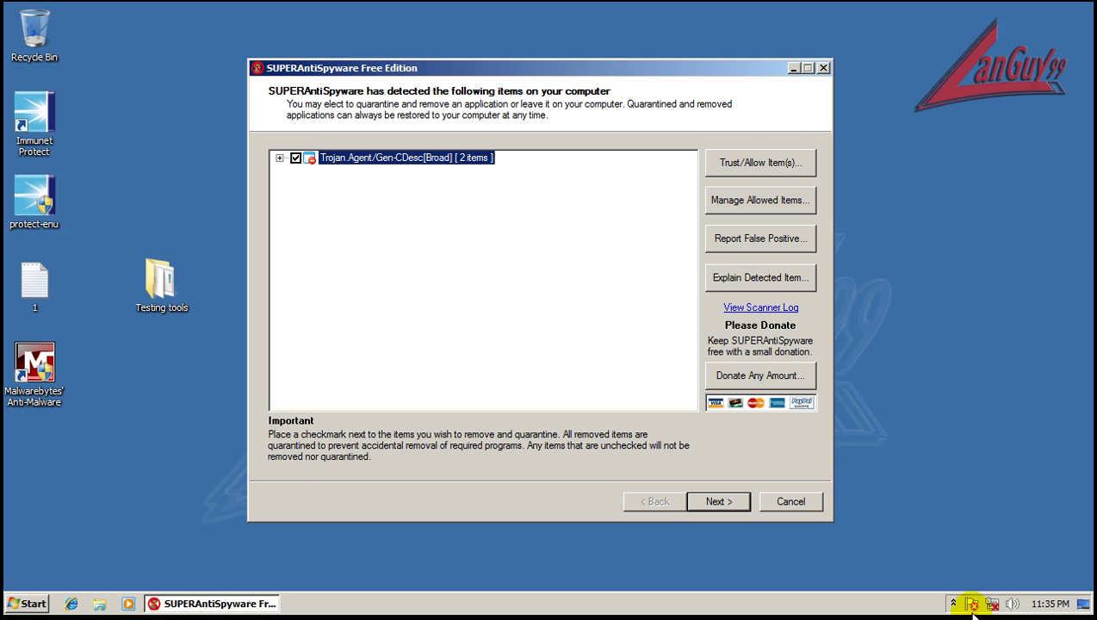
click(952, 603)
click(953, 605)
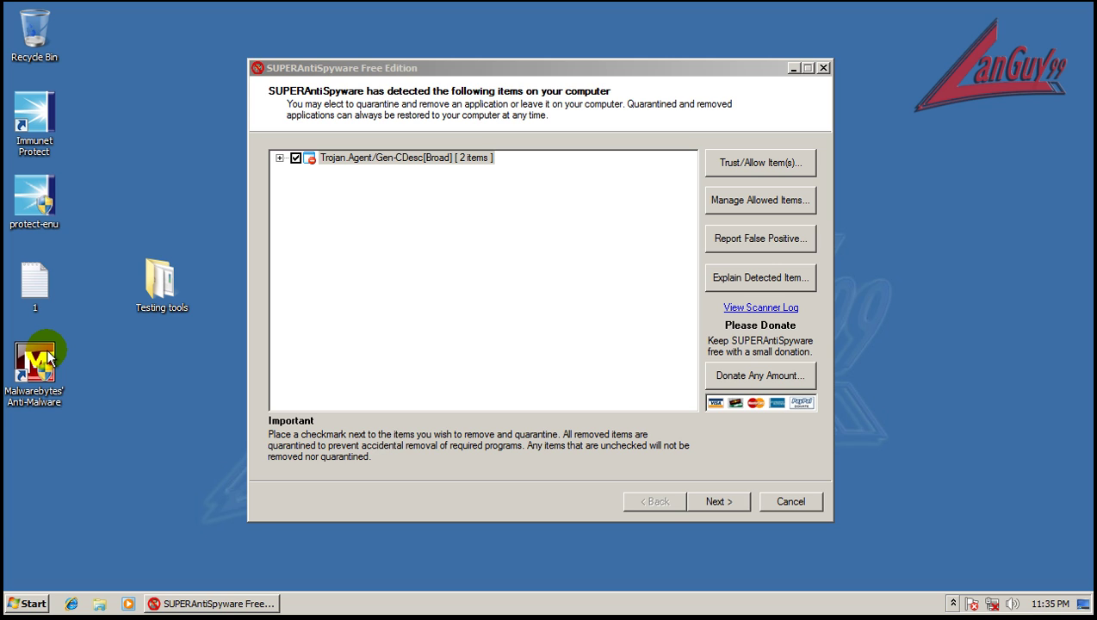
drag(497, 69, 499, 58)
click(282, 148)
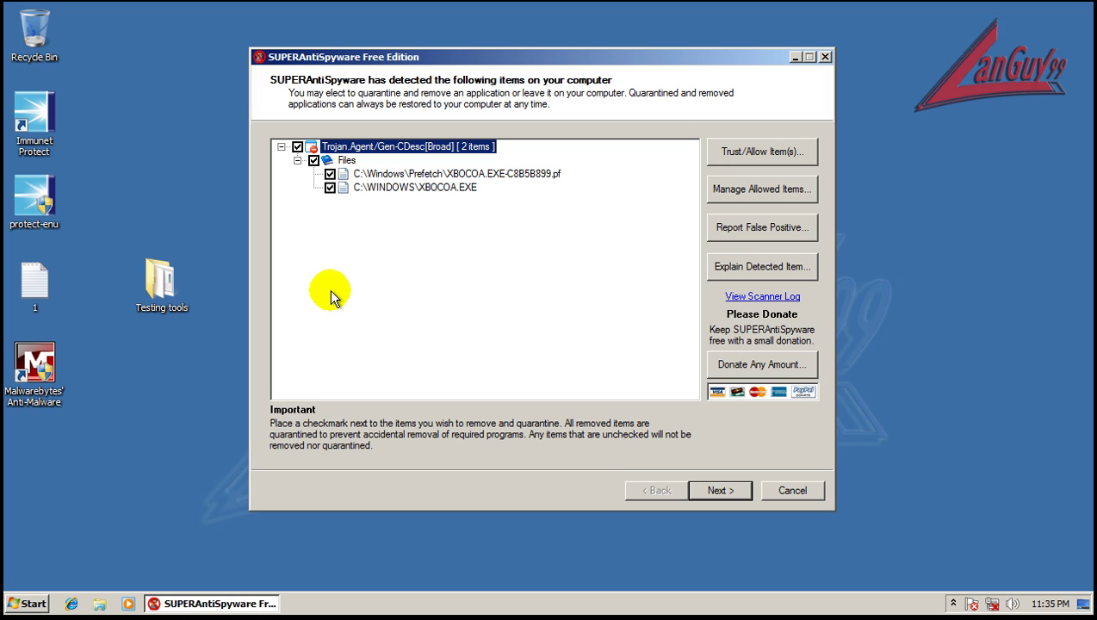
click(750, 484)
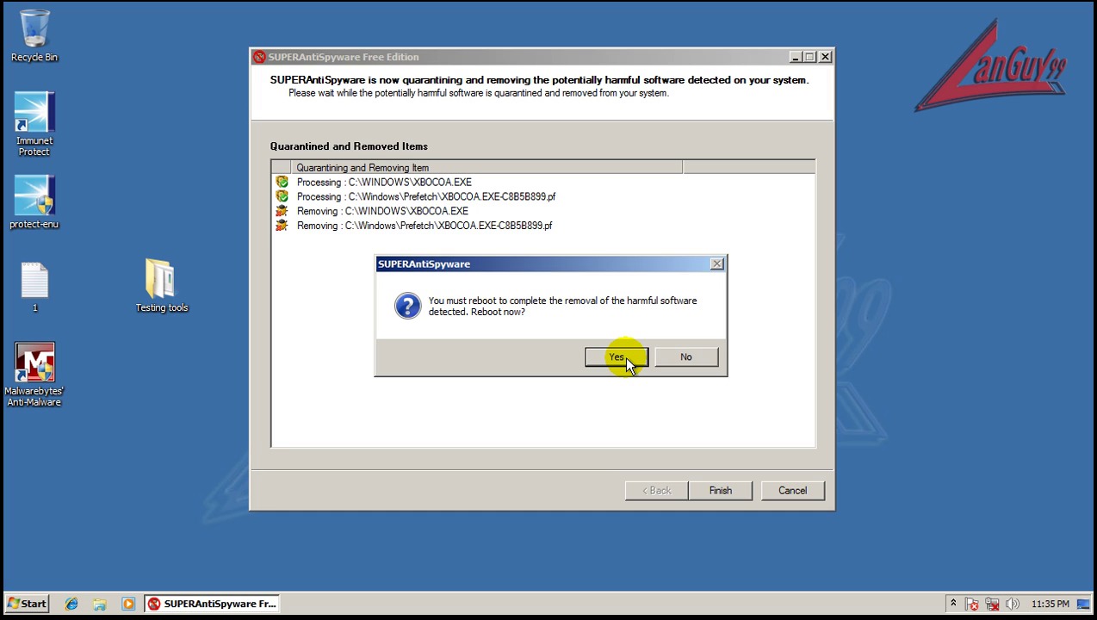
click(617, 357)
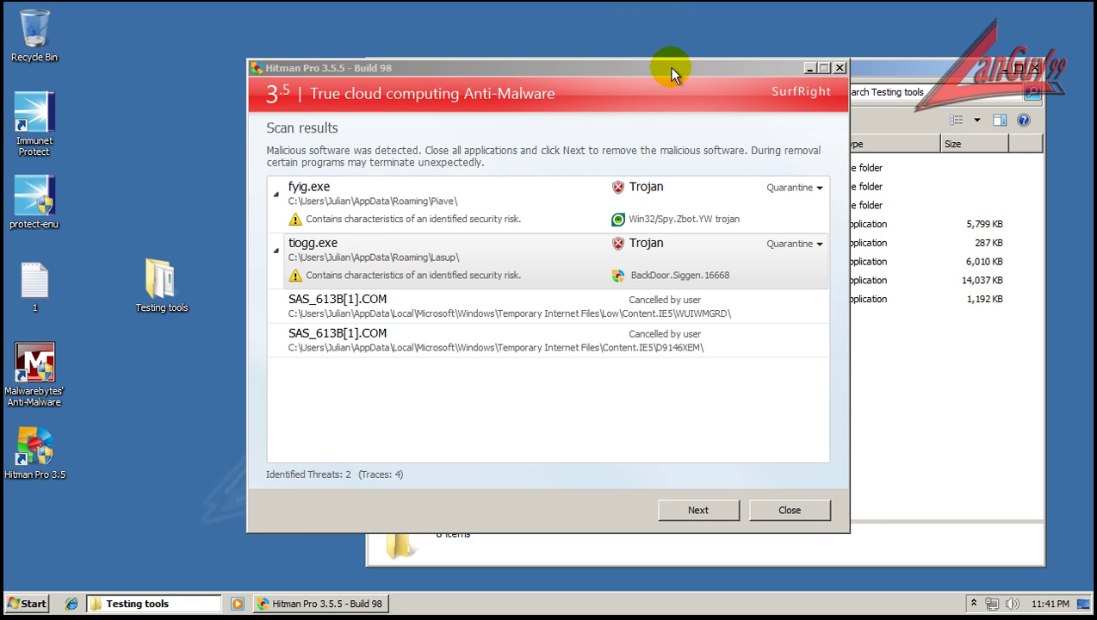
- Review Hitman Pro's fyig.exe and tiogg.exe trojan detections, then dismiss the results window
drag(694, 76, 671, 65)
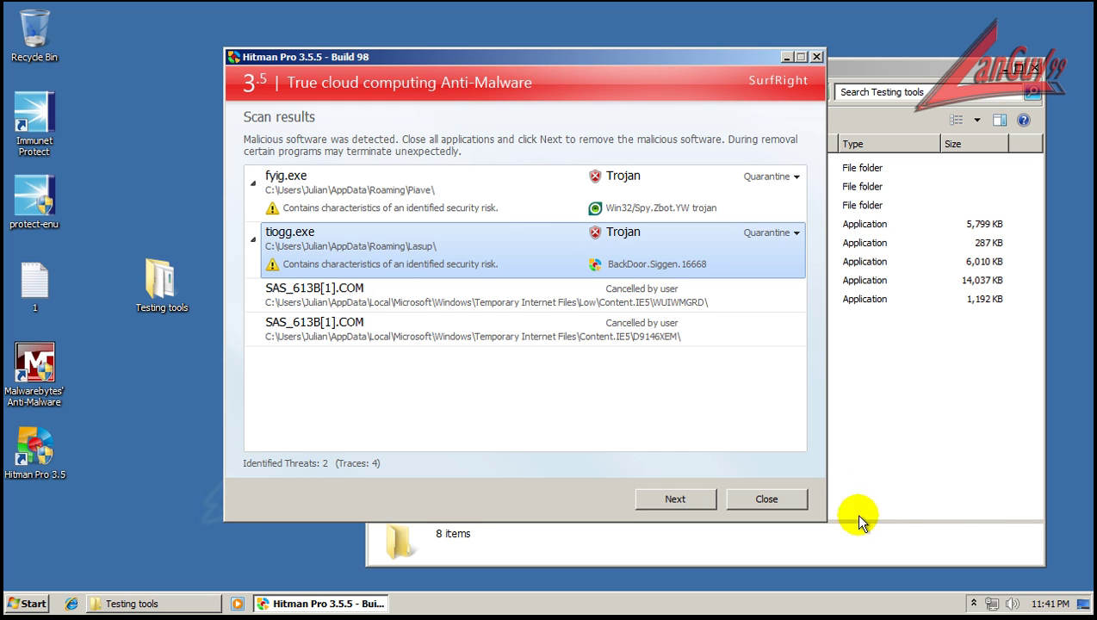
click(803, 500)
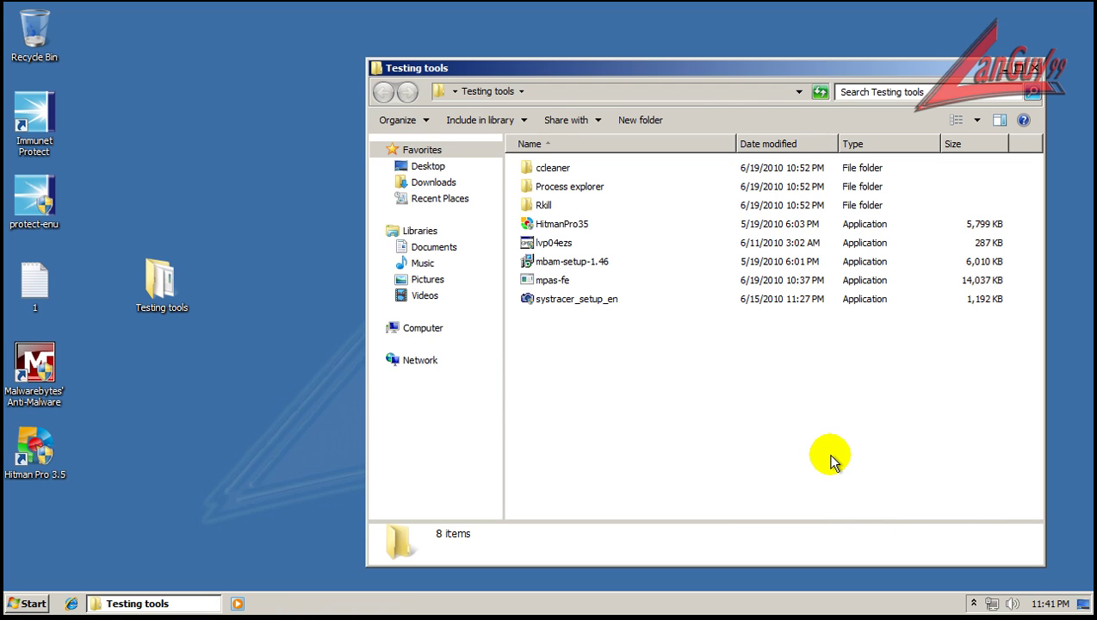
- Launch Process Explorer from the Process explorer folder and accept the Sysinternals license
double_click(568, 186)
double_click(562, 191)
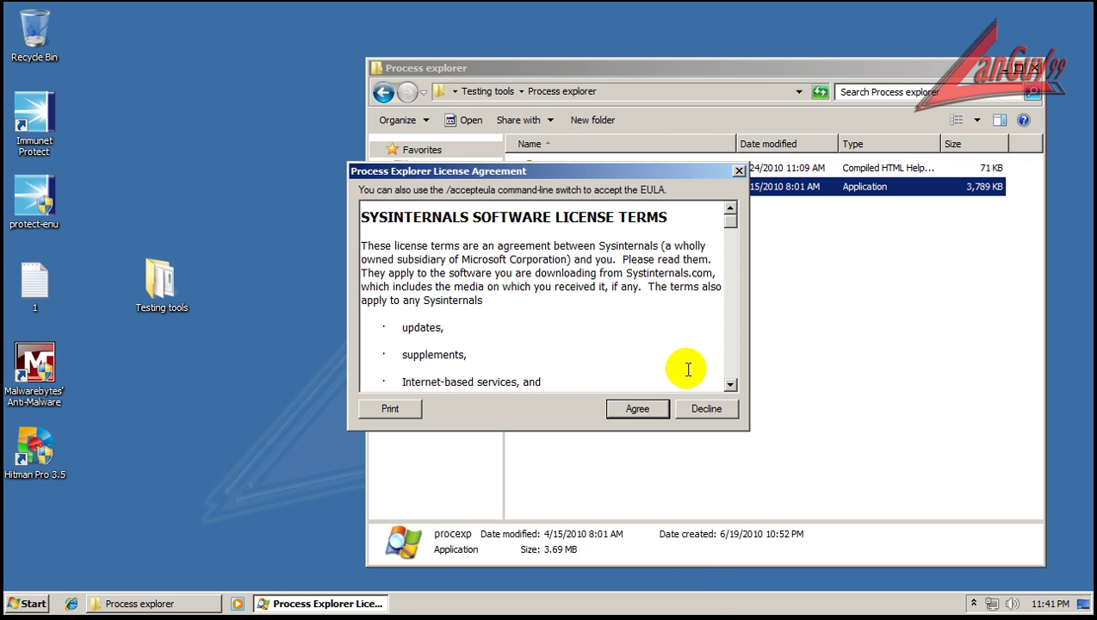
click(647, 415)
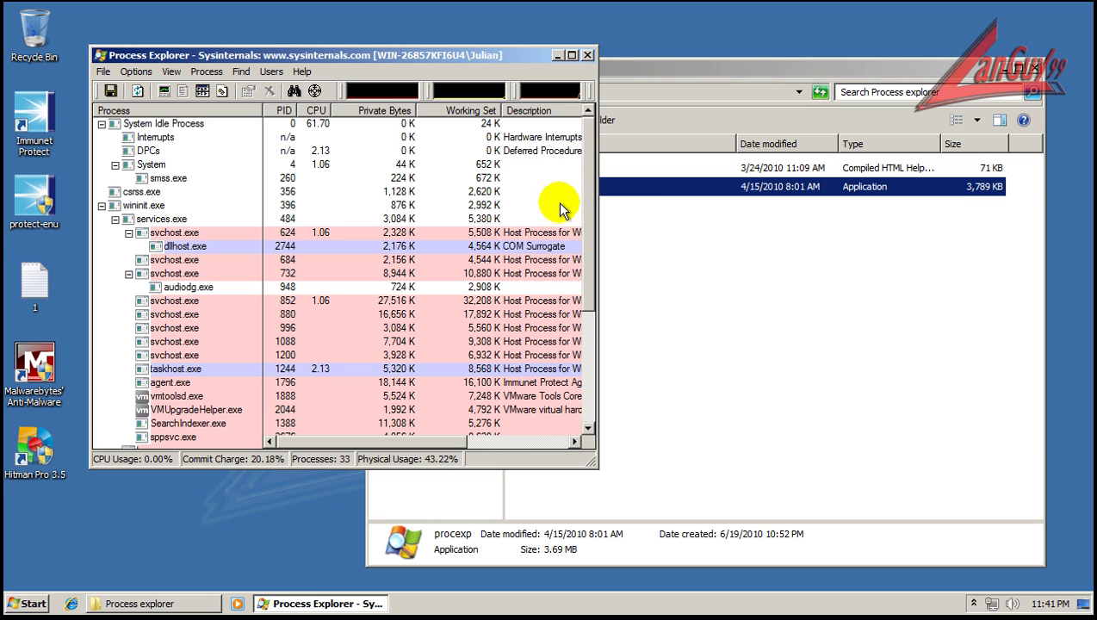
- Inspect reader_sl.exe with the Company Name column showing, then close Process Explorer
drag(589, 166, 601, 287)
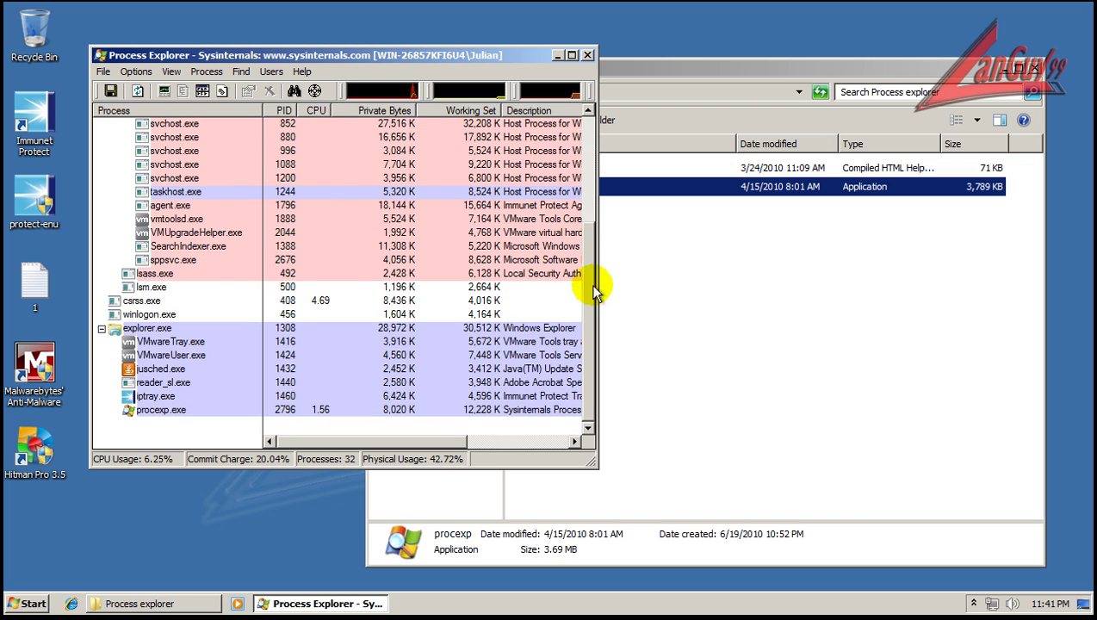
click(168, 382)
drag(598, 372, 791, 381)
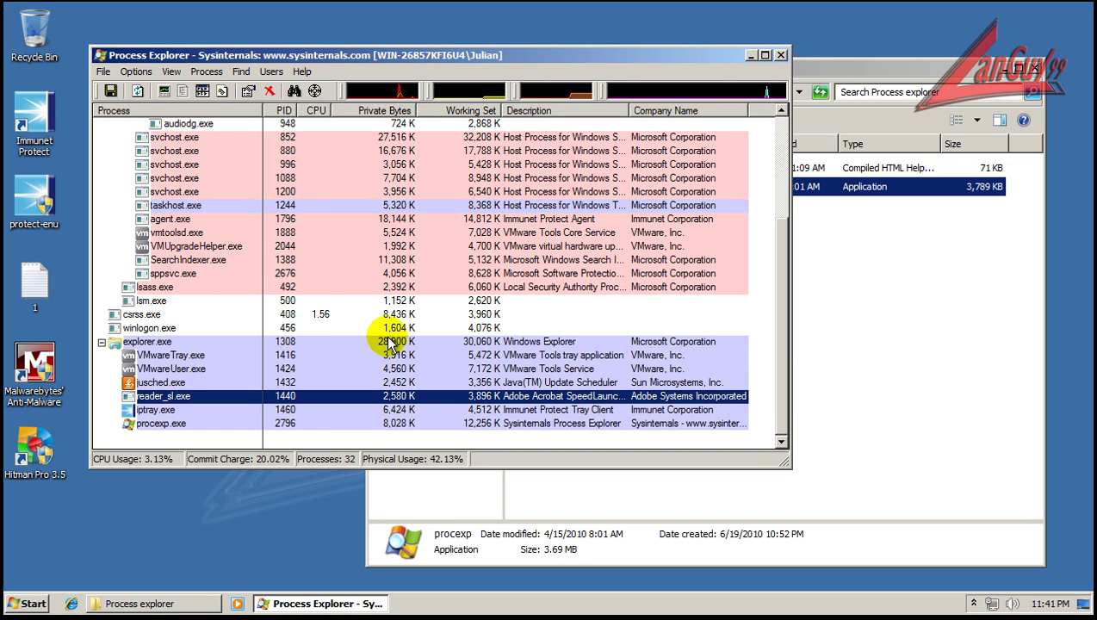
scroll(405, 338, up, 4)
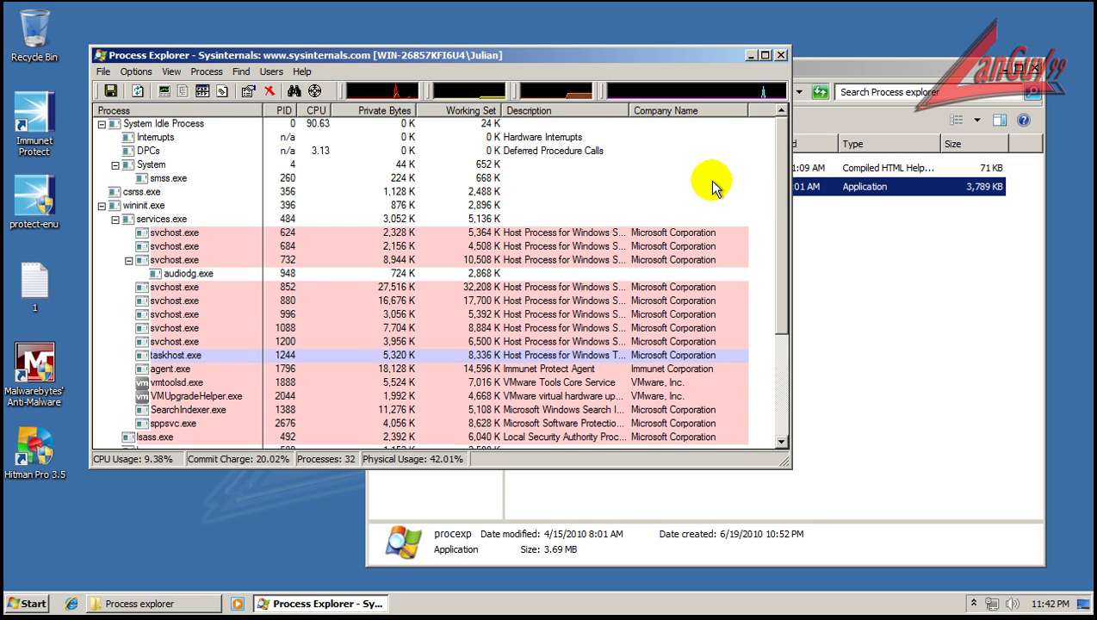
click(780, 55)
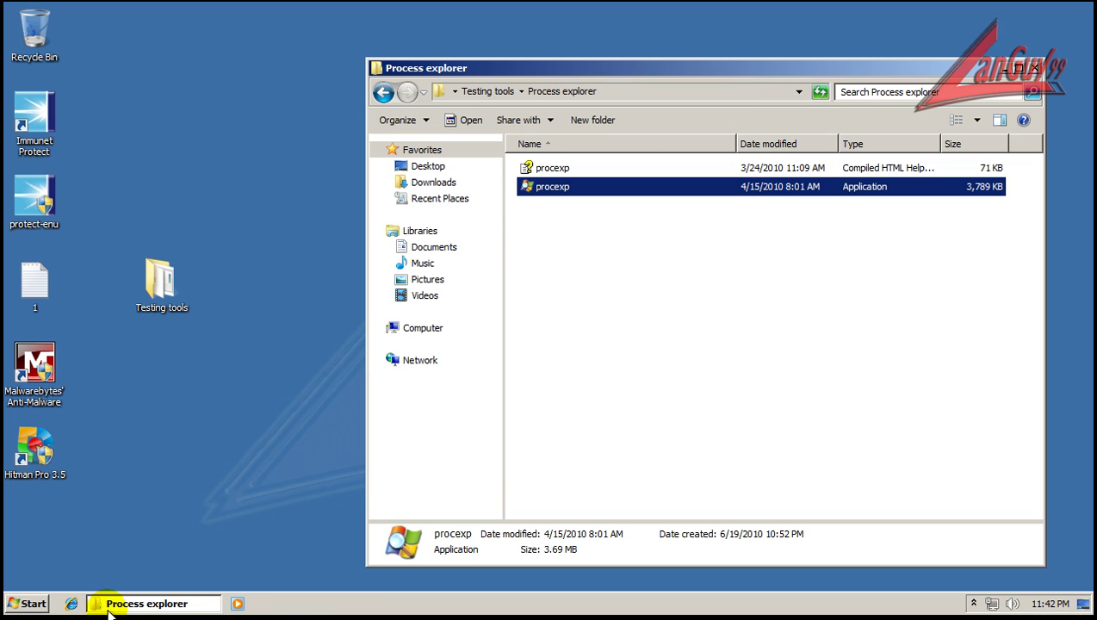
- Launch Internet Explorer from Quick Launch and go to google.com
click(70, 604)
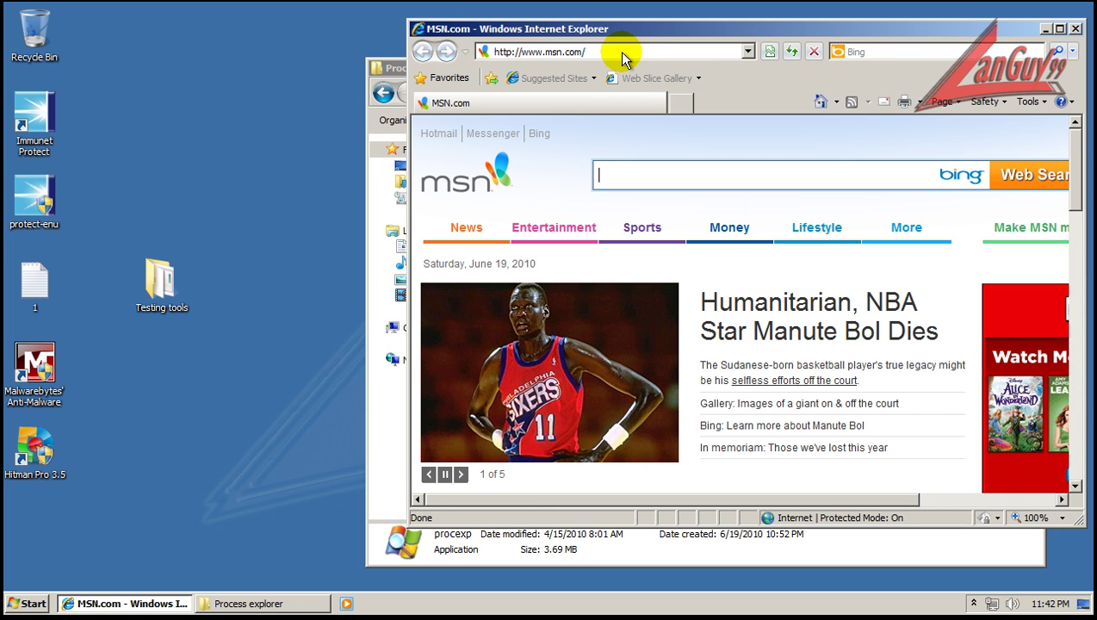
click(626, 52)
text(google.com)
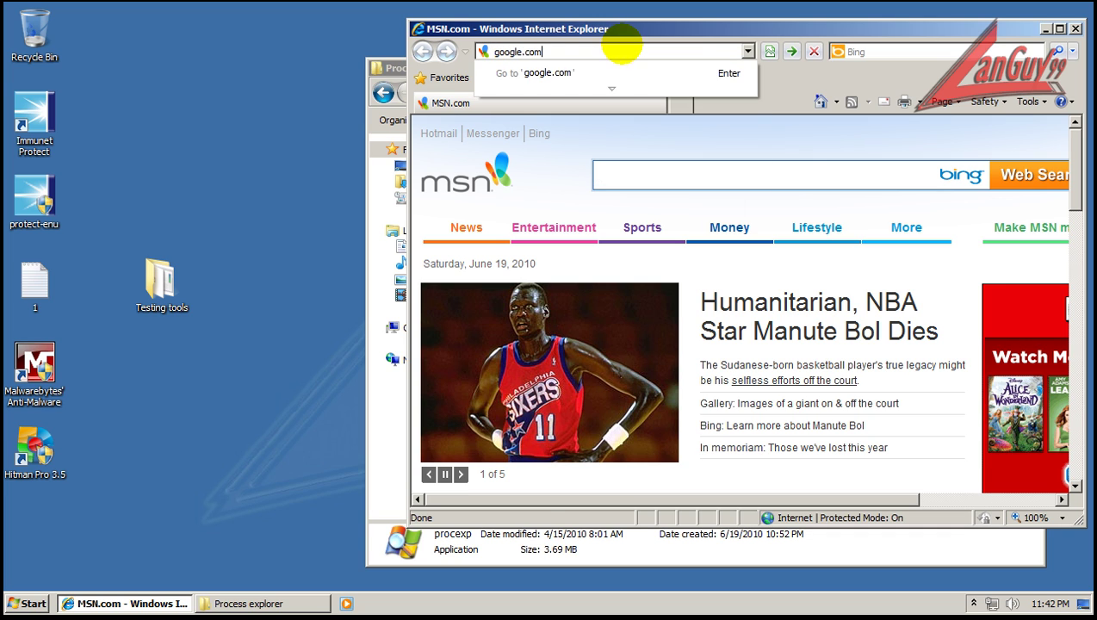
key(Return)
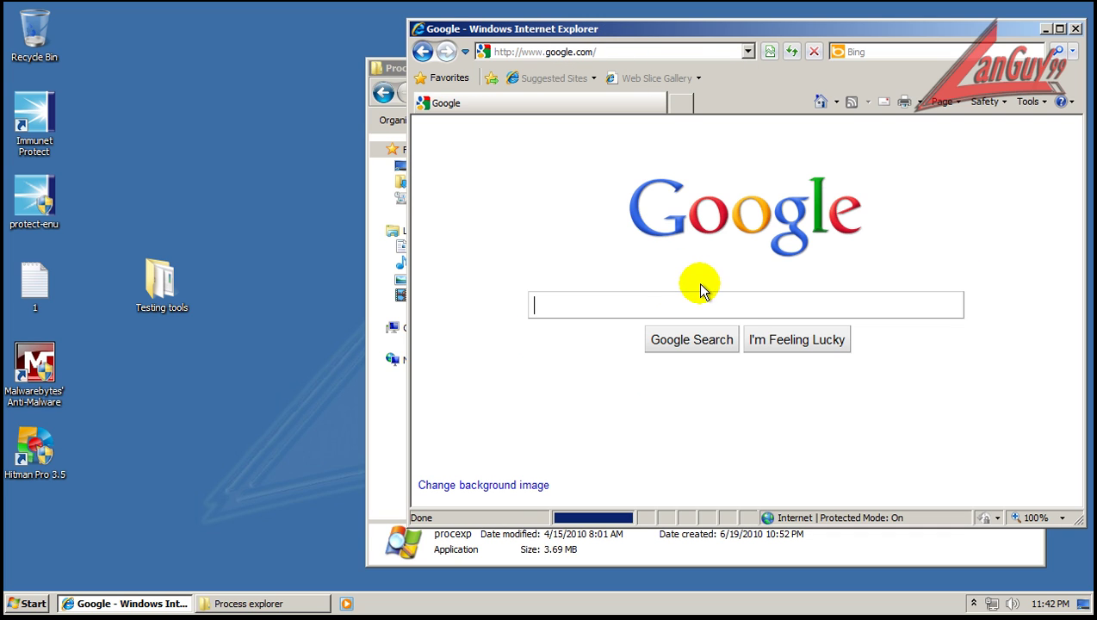
- Search Google for 'free antivirus', open the AVG Free result and widen the window
text(free an)
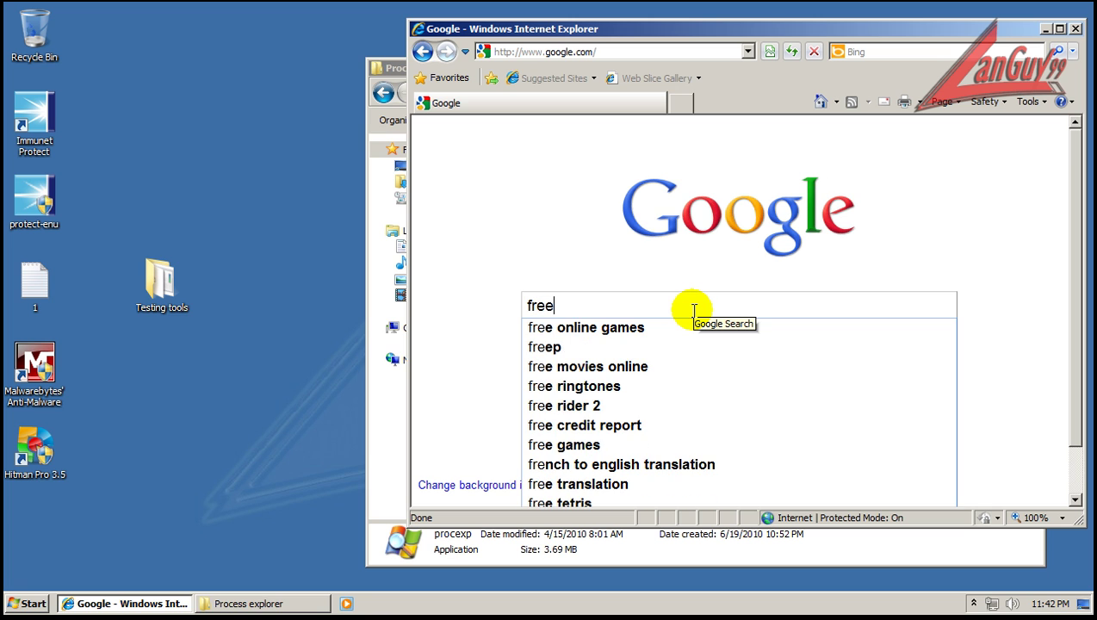
click(707, 326)
scroll(736, 412, down, 3)
click(637, 295)
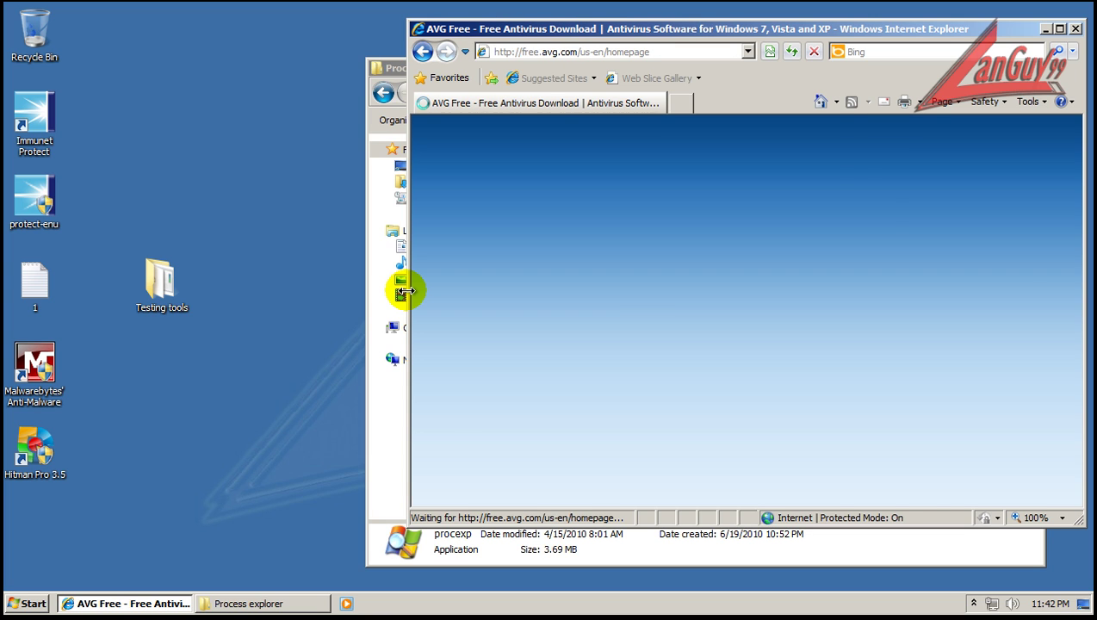
drag(405, 291, 28, 311)
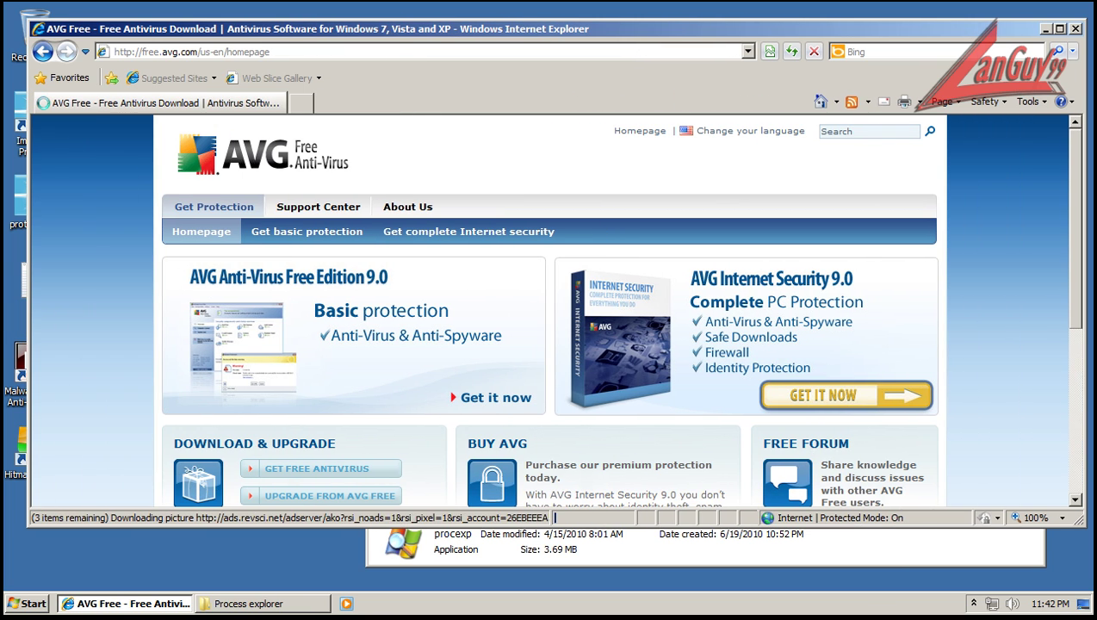
- Visit the avast and Avira free antivirus pages from the search results
click(40, 52)
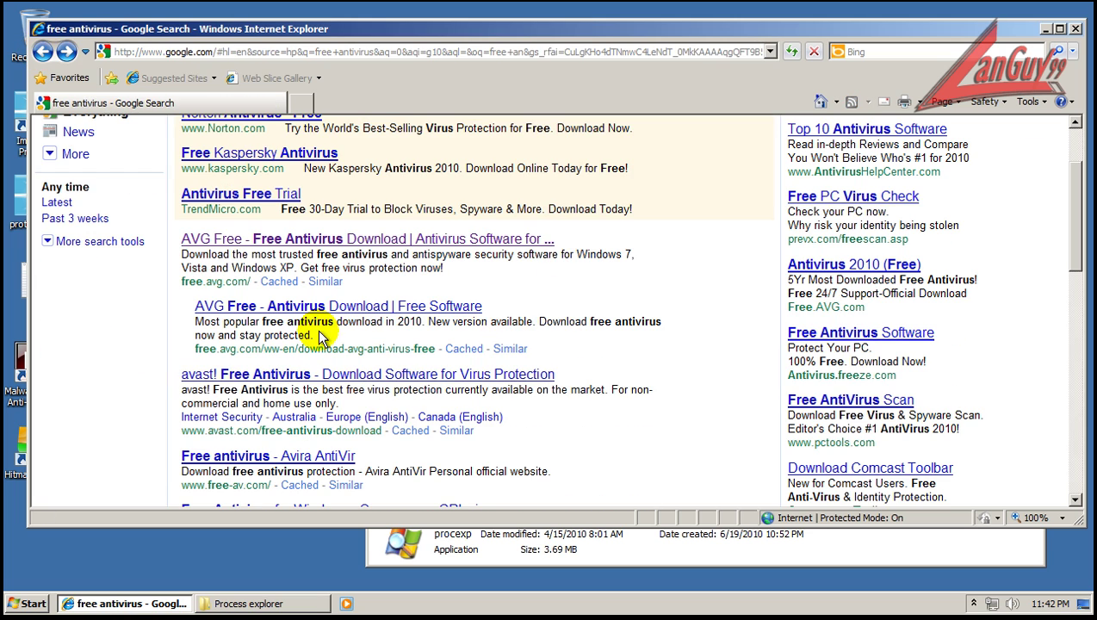
click(303, 376)
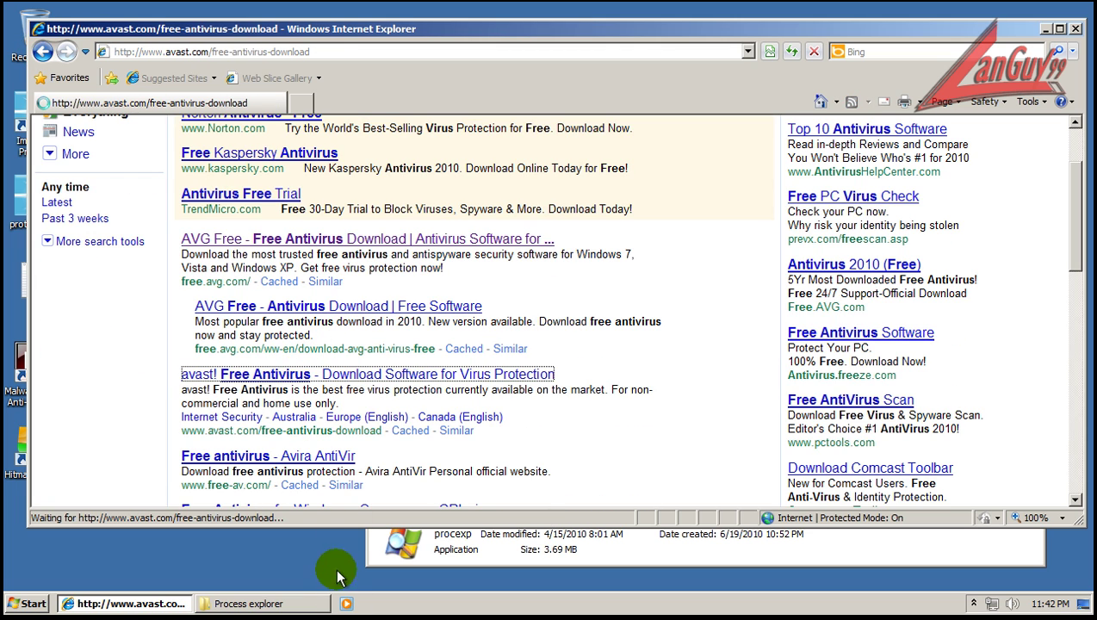
drag(329, 527, 331, 573)
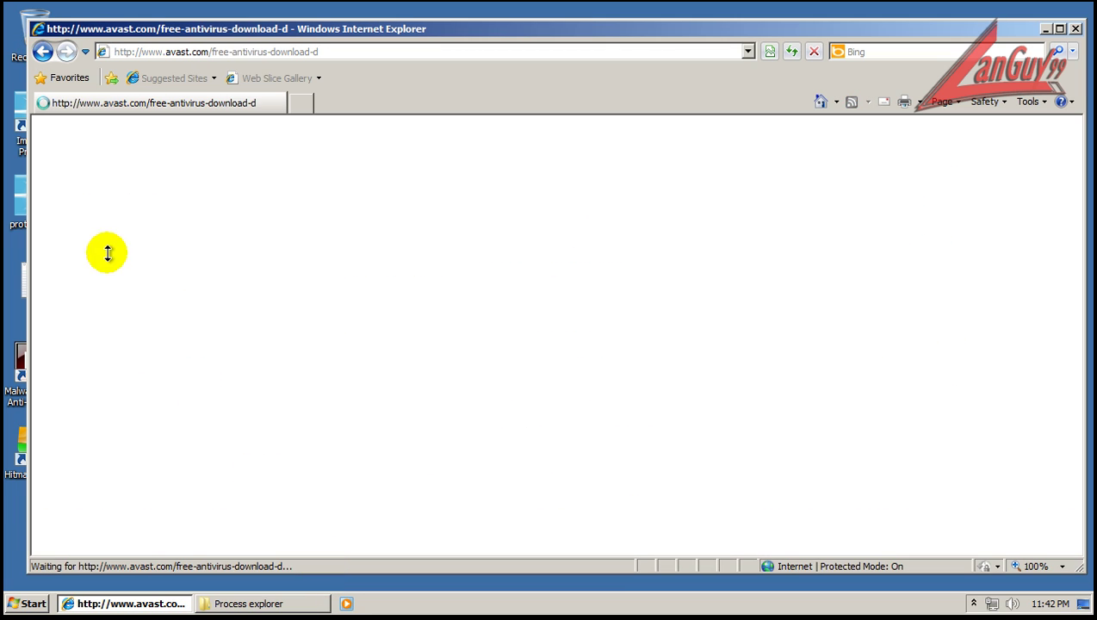
click(43, 53)
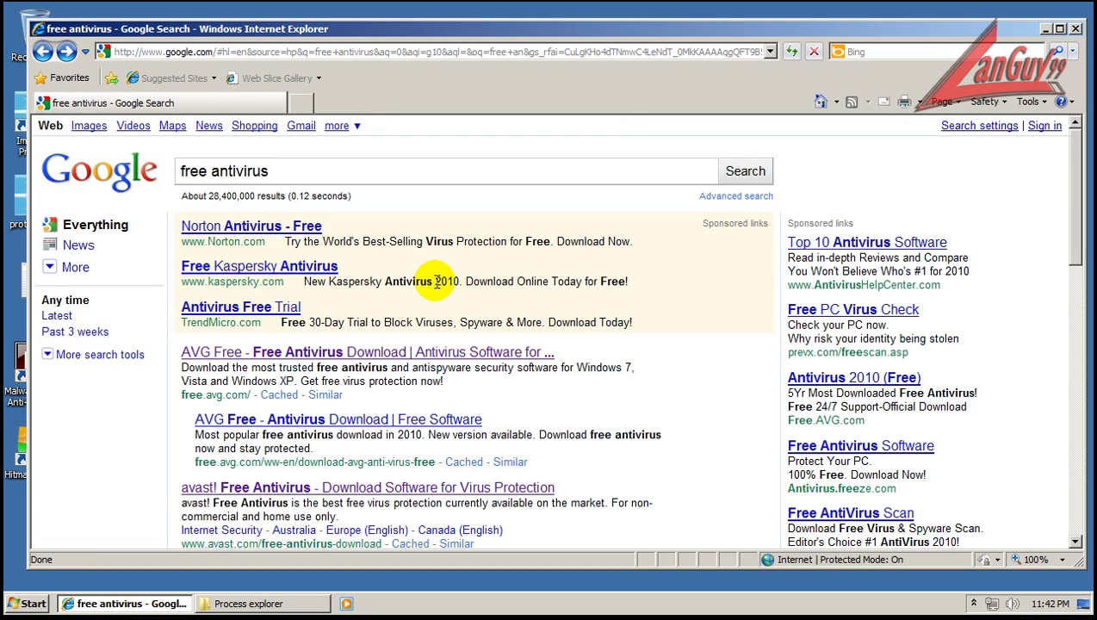
scroll(437, 283, down, 1)
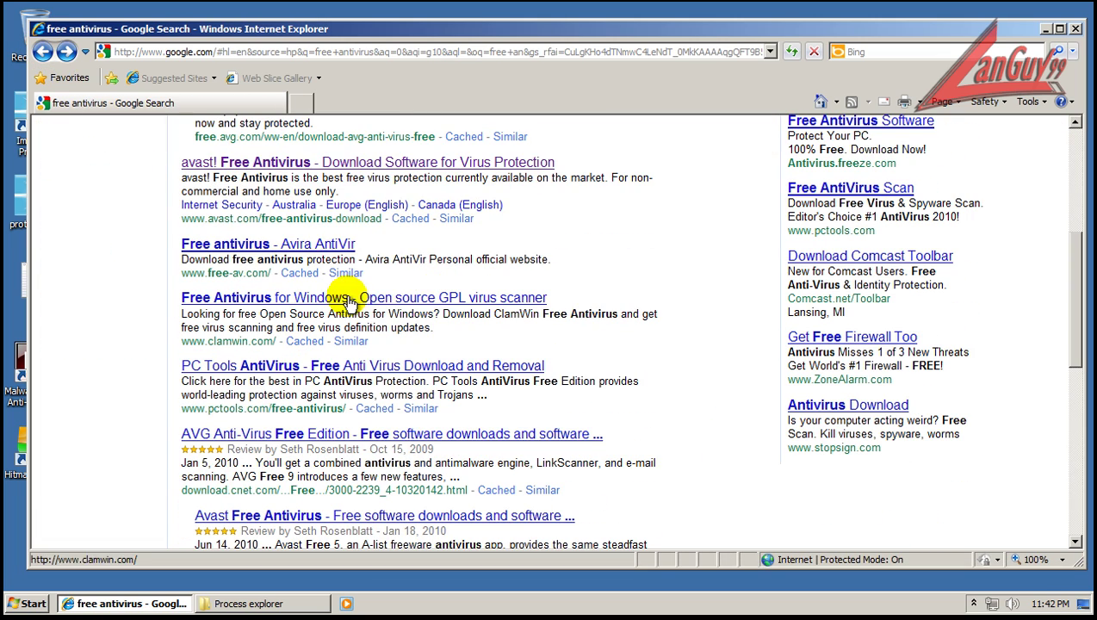
click(313, 245)
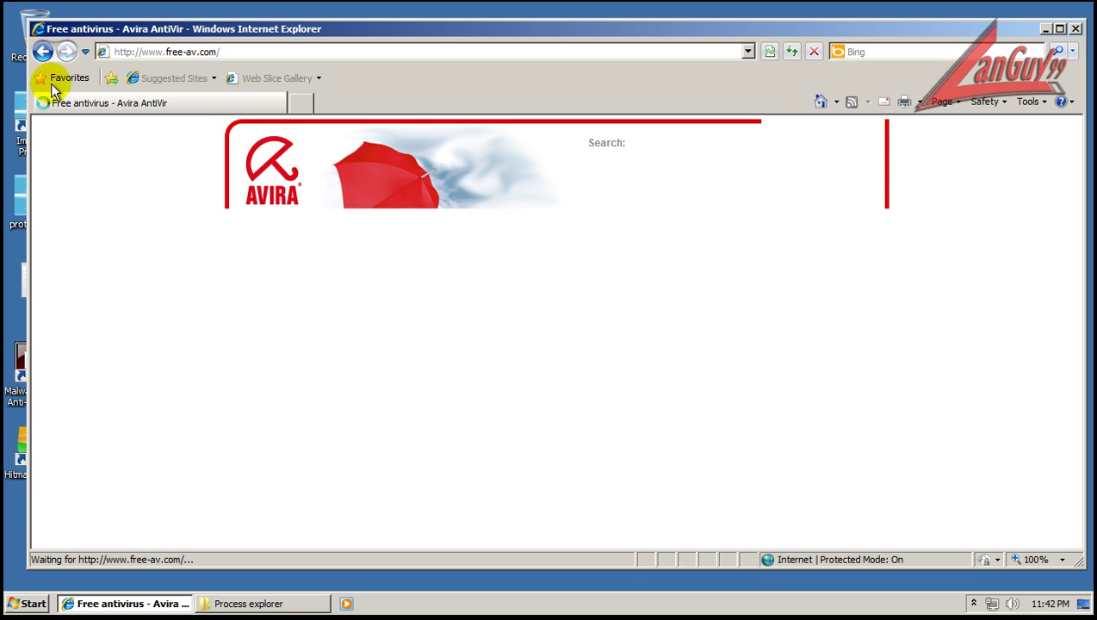
- Visit the PC Tools AntiVirus and BitDefender Free Edition pages, then close the browser
click(43, 53)
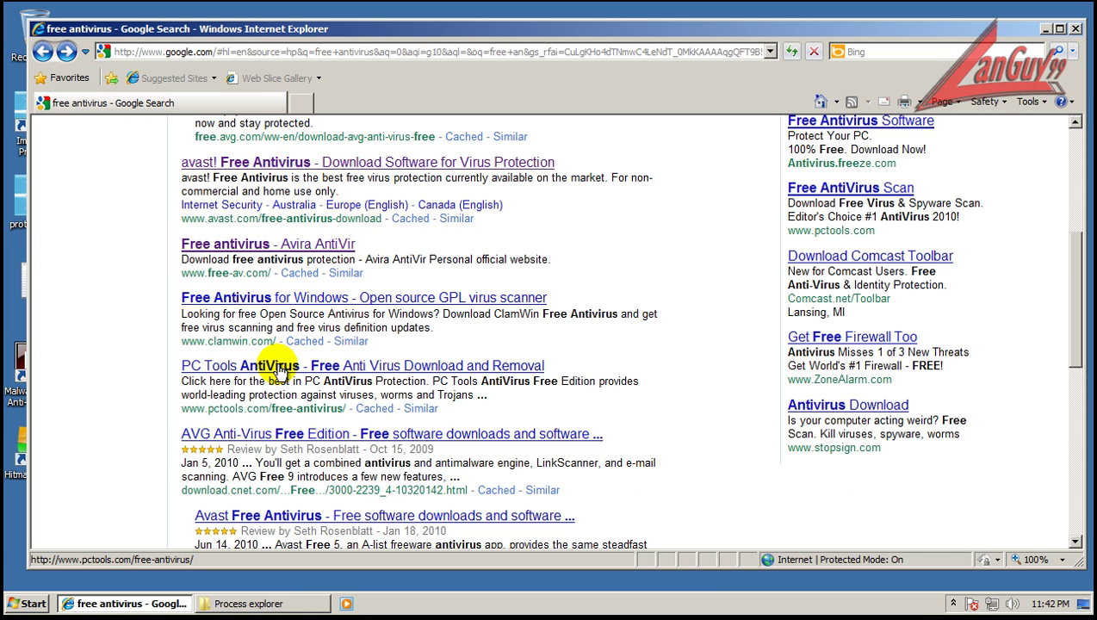
click(271, 366)
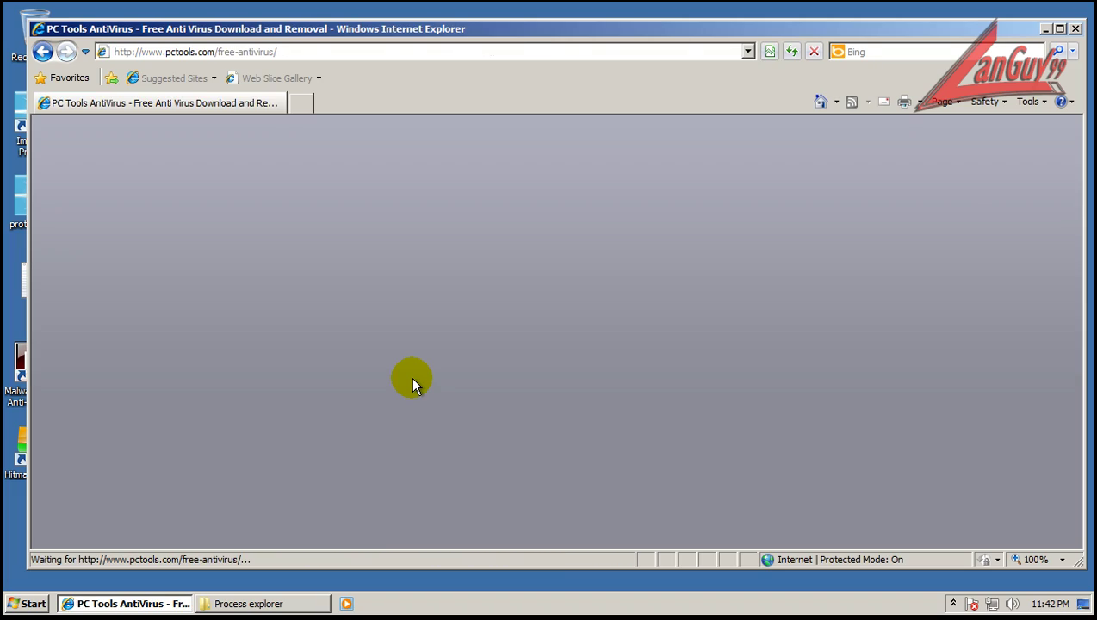
scroll(411, 379, down, 1)
key(BackSpace)
scroll(453, 384, down, 6)
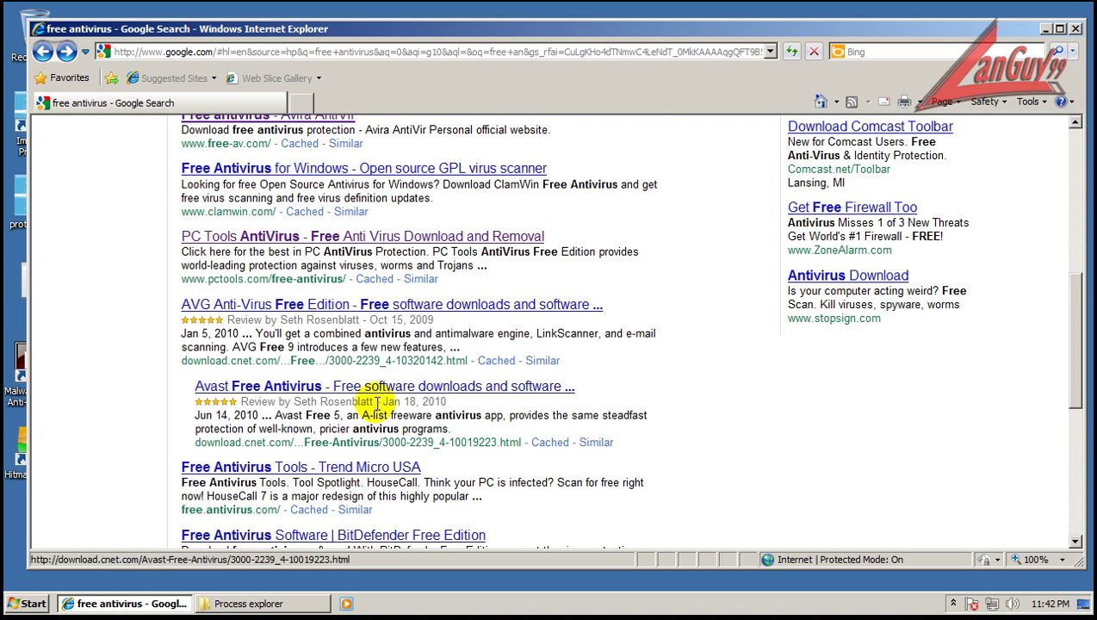
scroll(340, 403, down, 1)
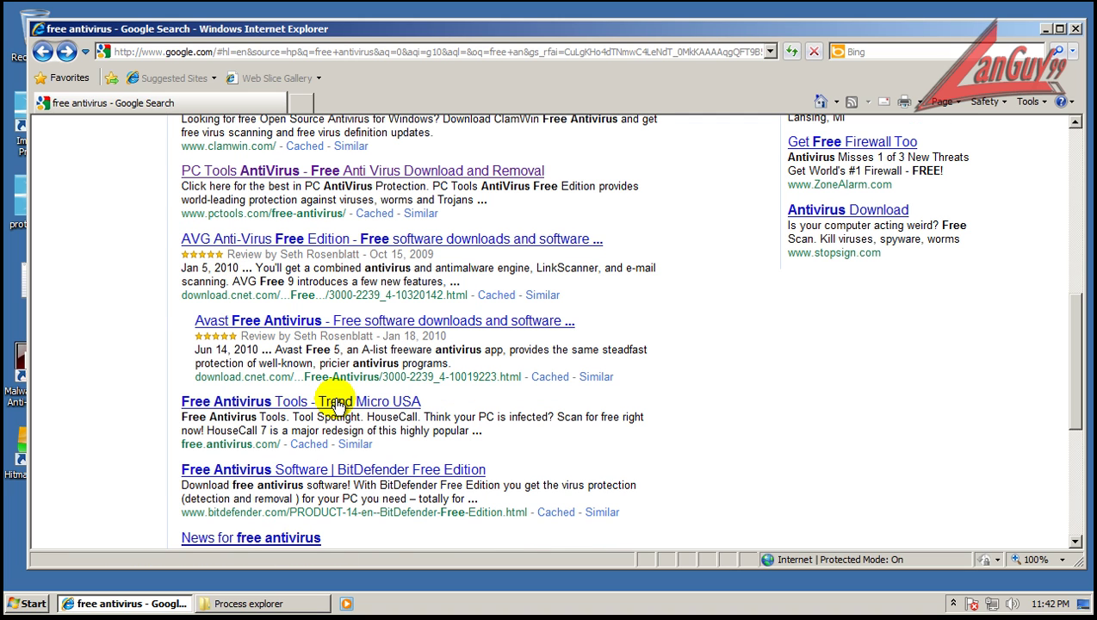
click(355, 471)
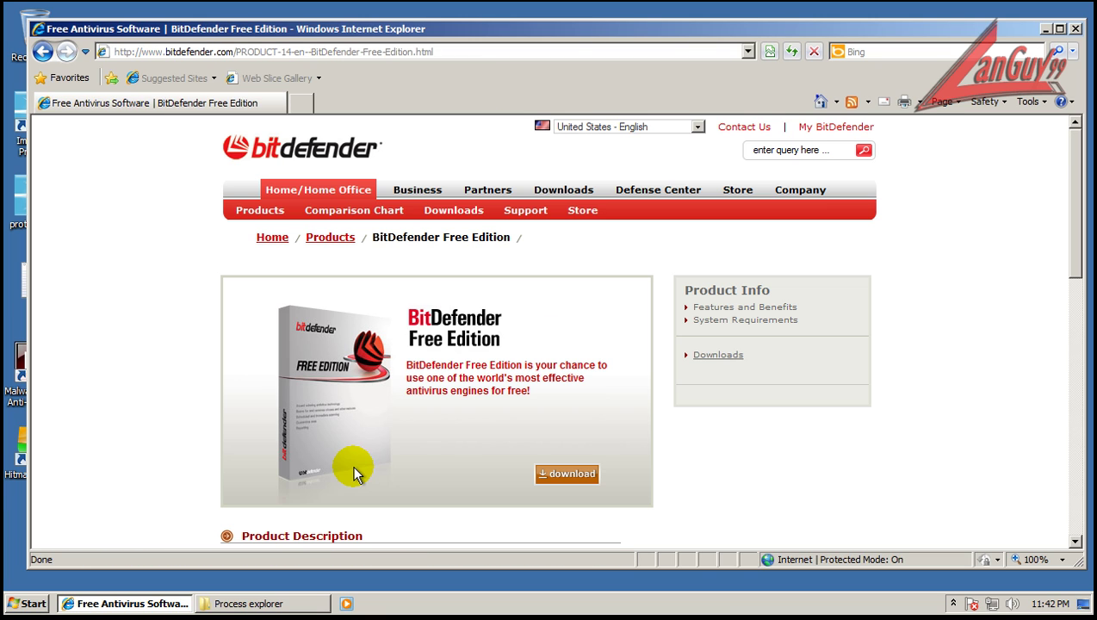
click(1075, 28)
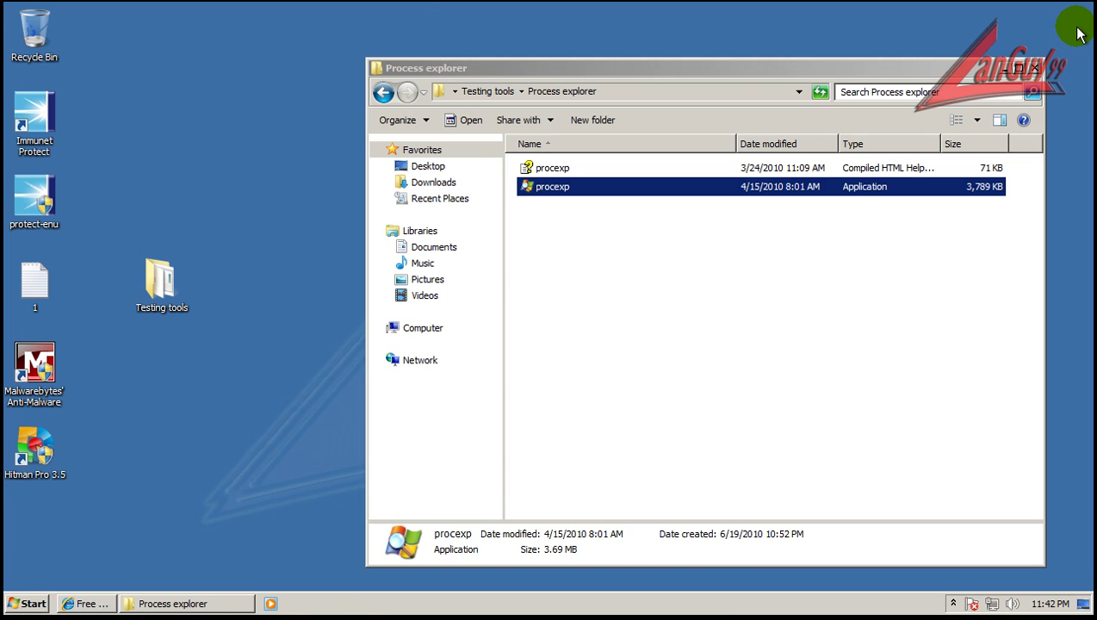
- Close the Process explorer folder and open Immunet Protect from the tray, now showing Secure
click(1035, 68)
click(942, 601)
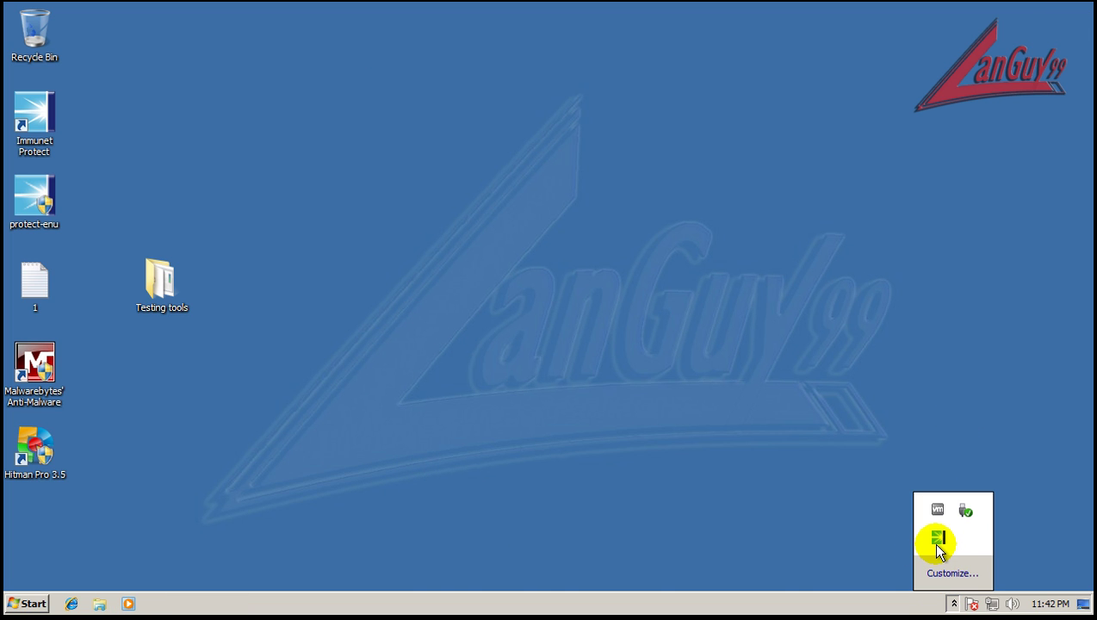
double_click(938, 537)
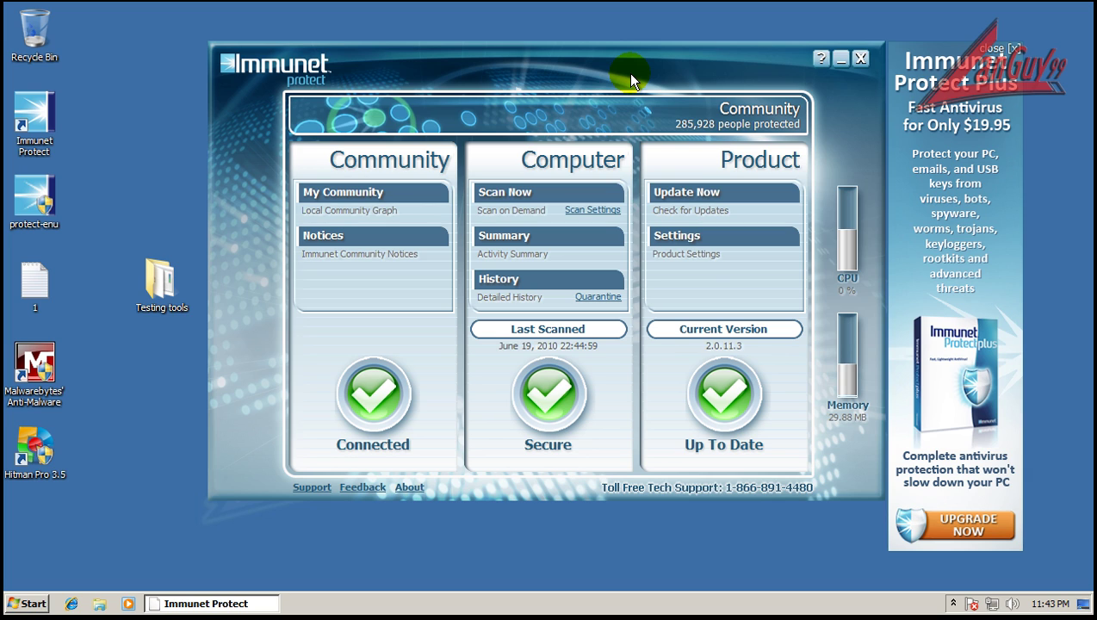
- Dismiss the Immunet Protect Plus advertisement and close the Immunet Protect window
click(1011, 49)
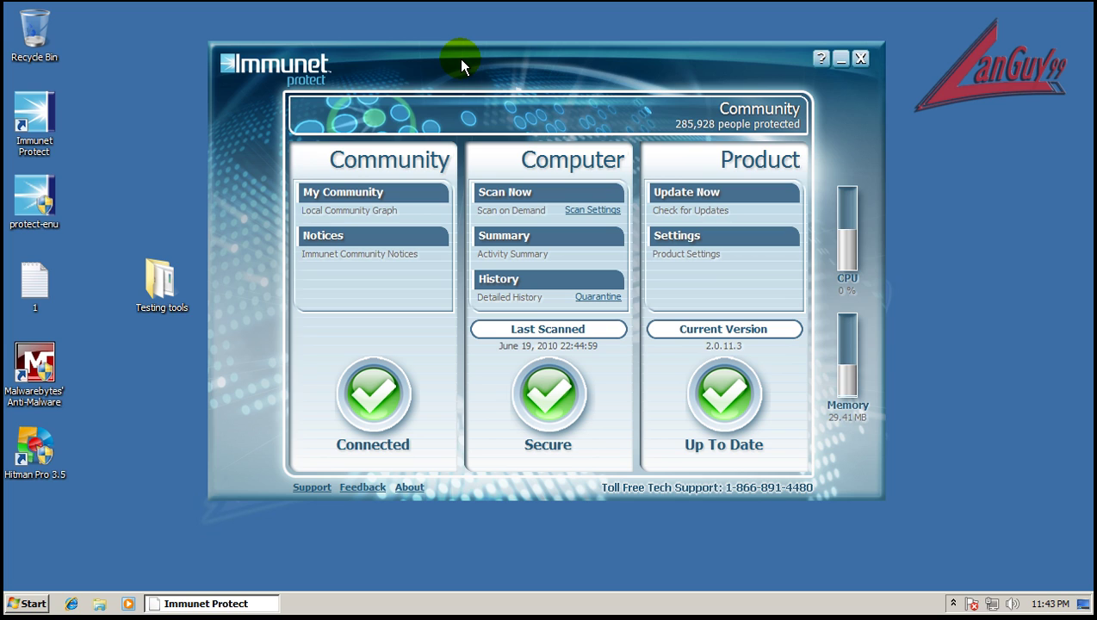
click(861, 59)
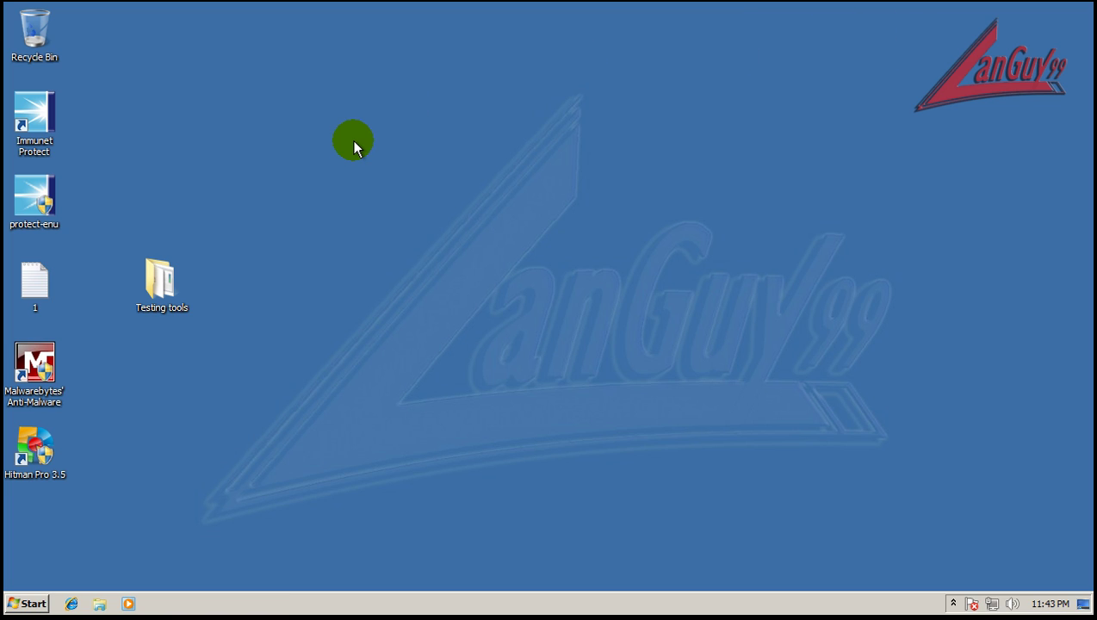